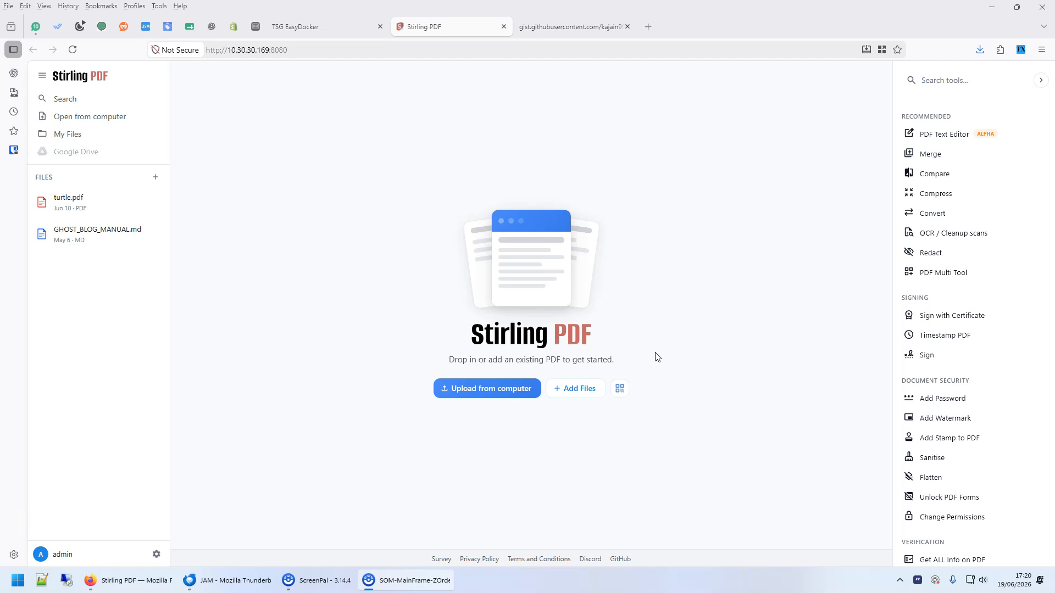
Switch from the Stirling PDF start page to the TSG EasyDocker dashboard tab.
left_click(306, 27)
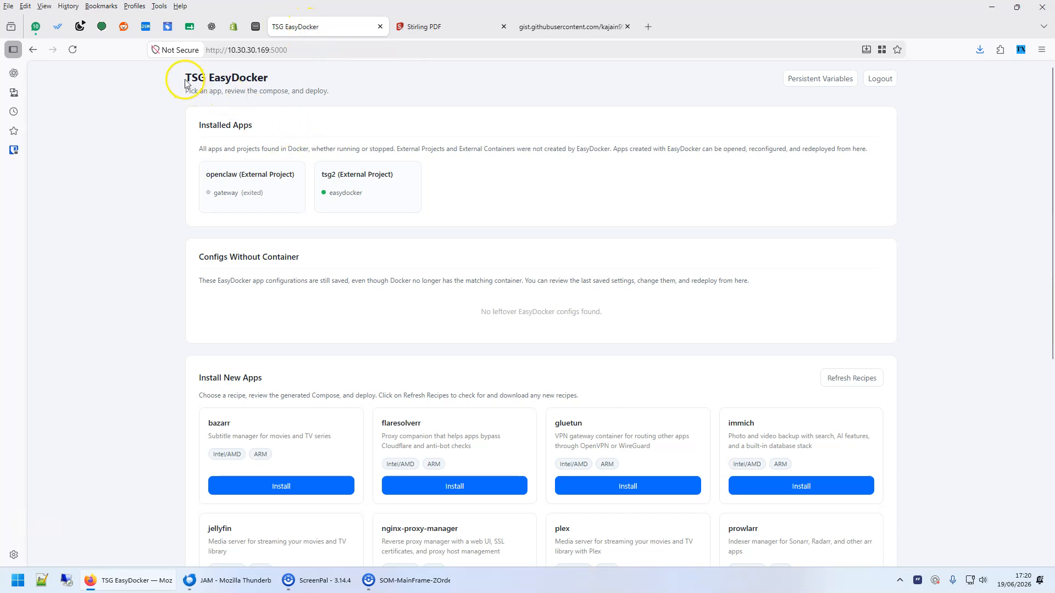
Glance at the NAS Docker container list, then come back to the EasyDocker dashboard.
left_click_drag(186, 82, 273, 81)
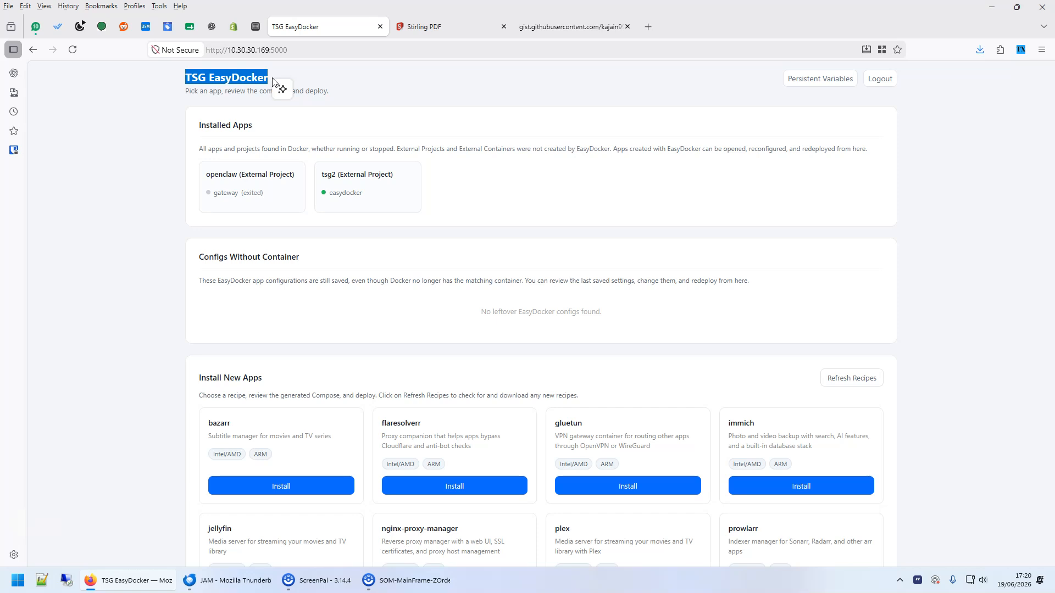
left_click(282, 91)
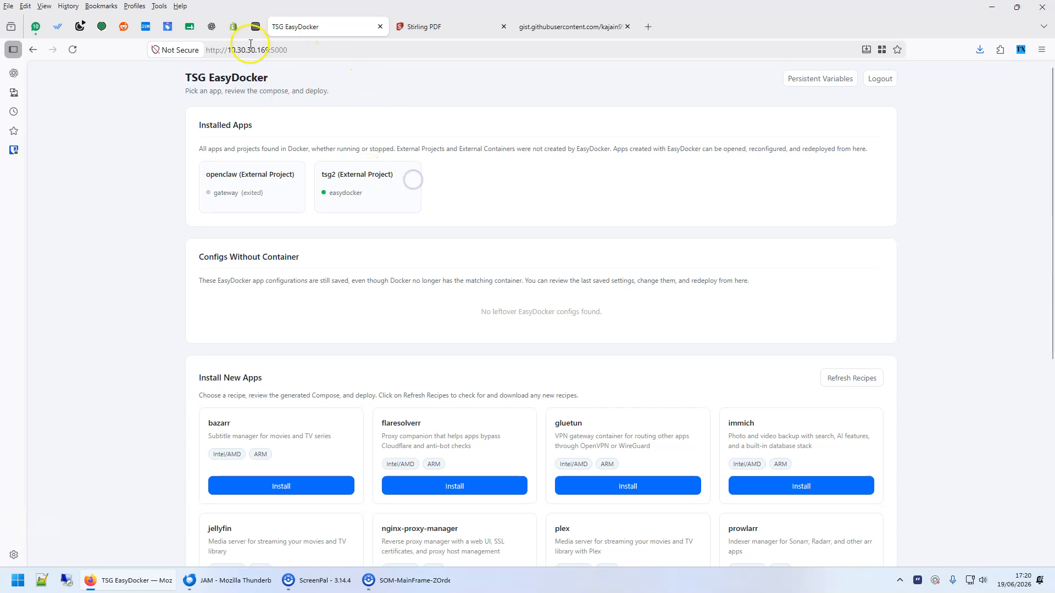
left_click(255, 26)
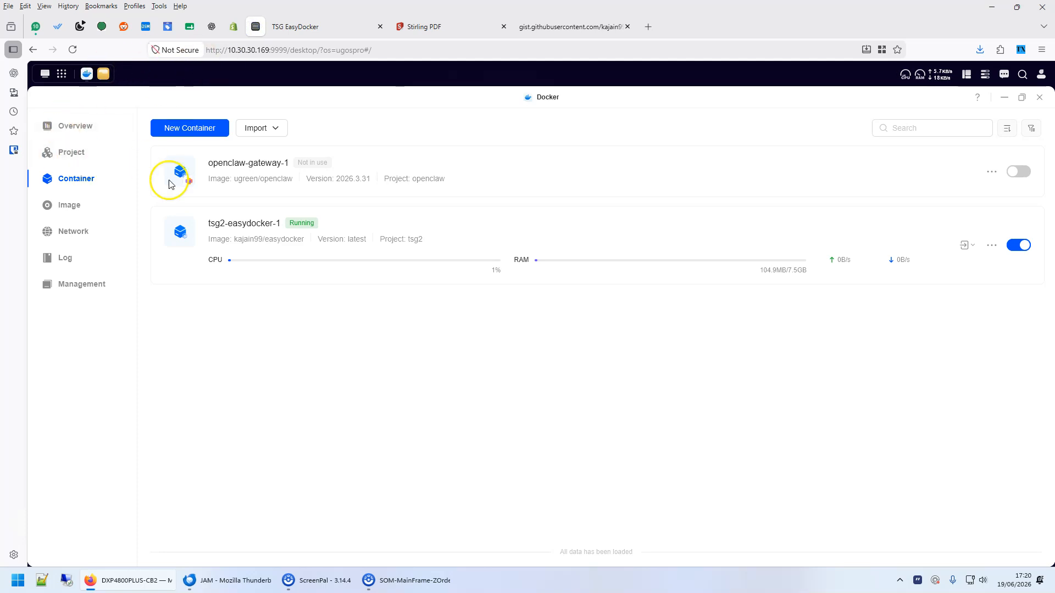
left_click(314, 30)
Reload EasyDocker, refresh the app recipes, and scroll to the Install New Apps catalogue.
left_click(72, 49)
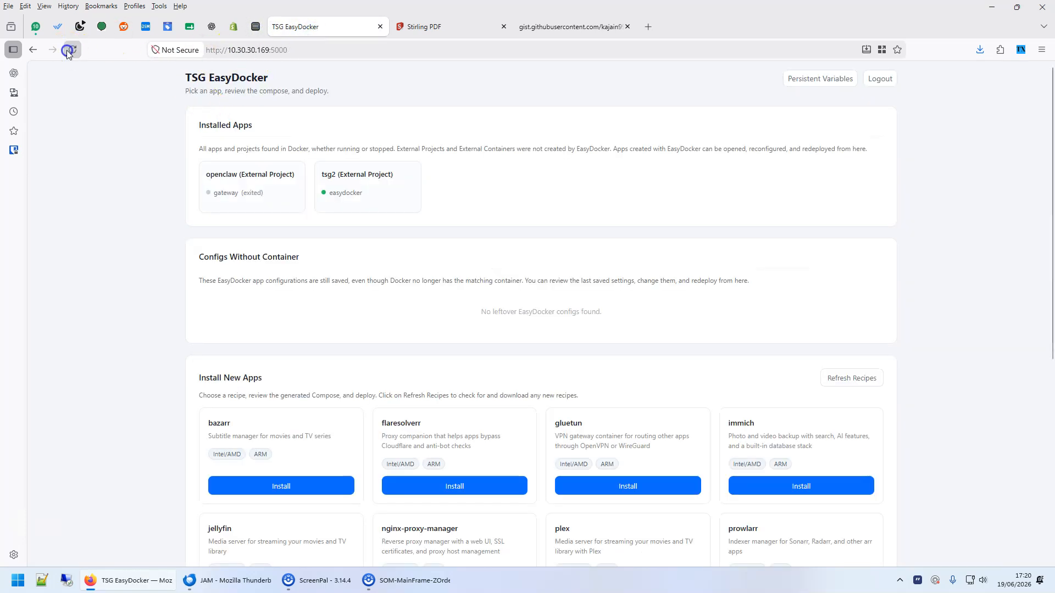
scroll(554, 256, "down", 4)
left_click(849, 156)
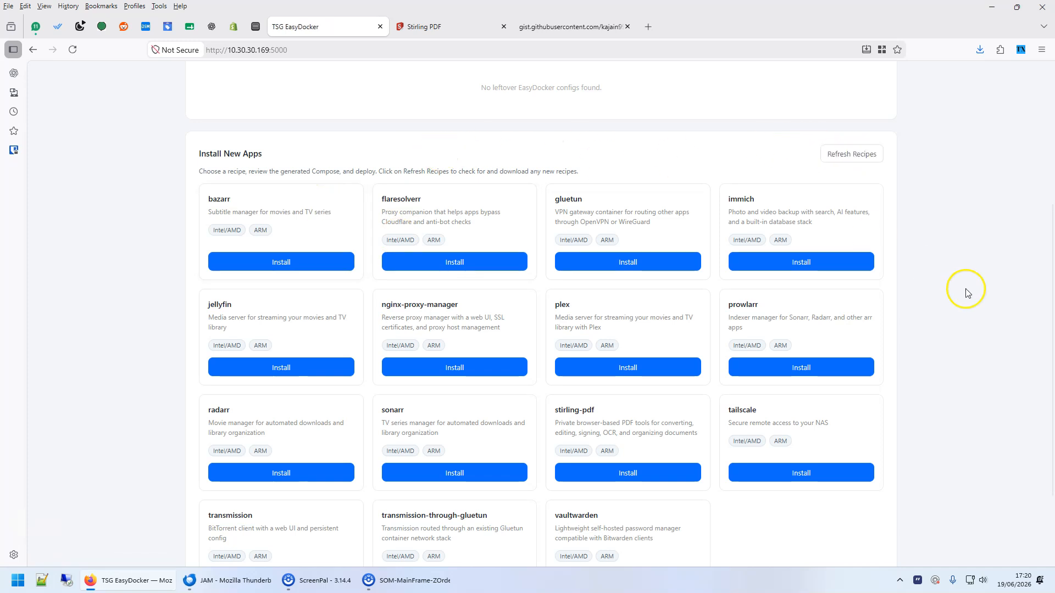
scroll(956, 299, "down", 2)
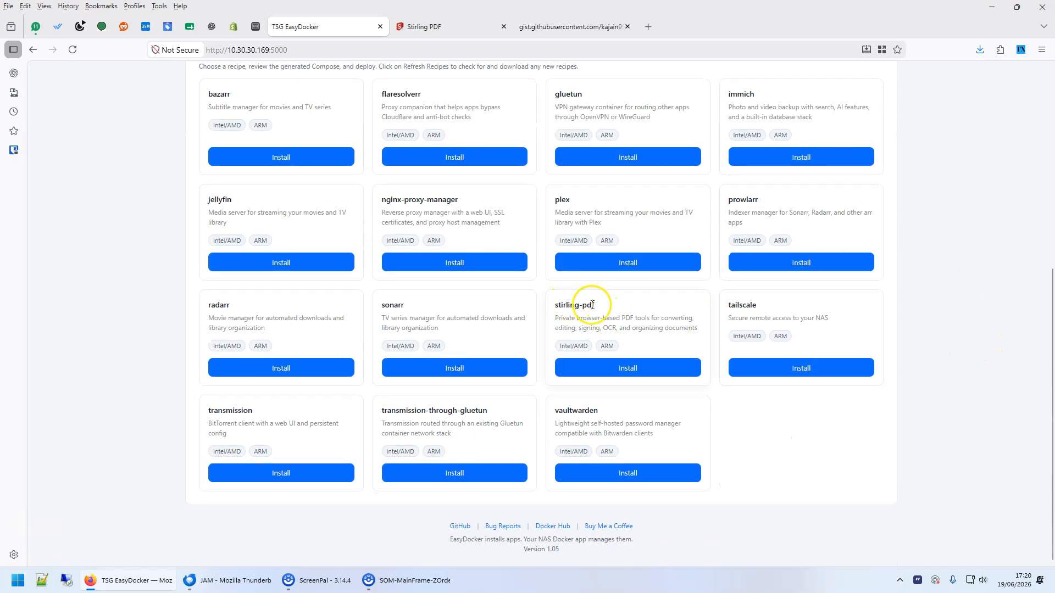
Start the stirling-pdf install and expand its Optional settings (App Name Stirling-PDF, Max File Size 100).
left_click(627, 368)
scroll(831, 281, "down", 1)
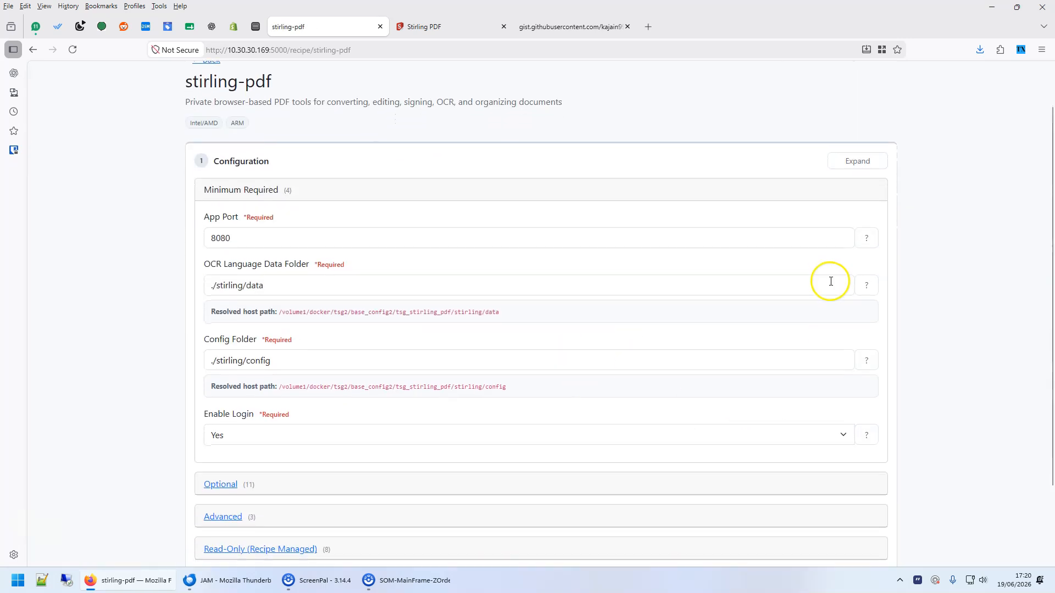
scroll(267, 214, "down", 1)
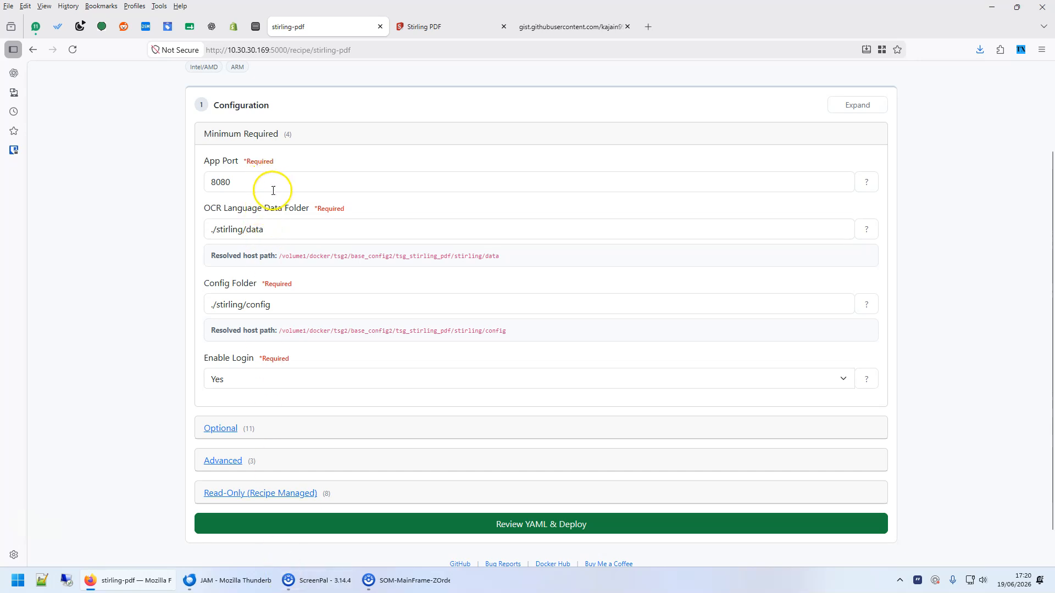
scroll(285, 420, "down", 1)
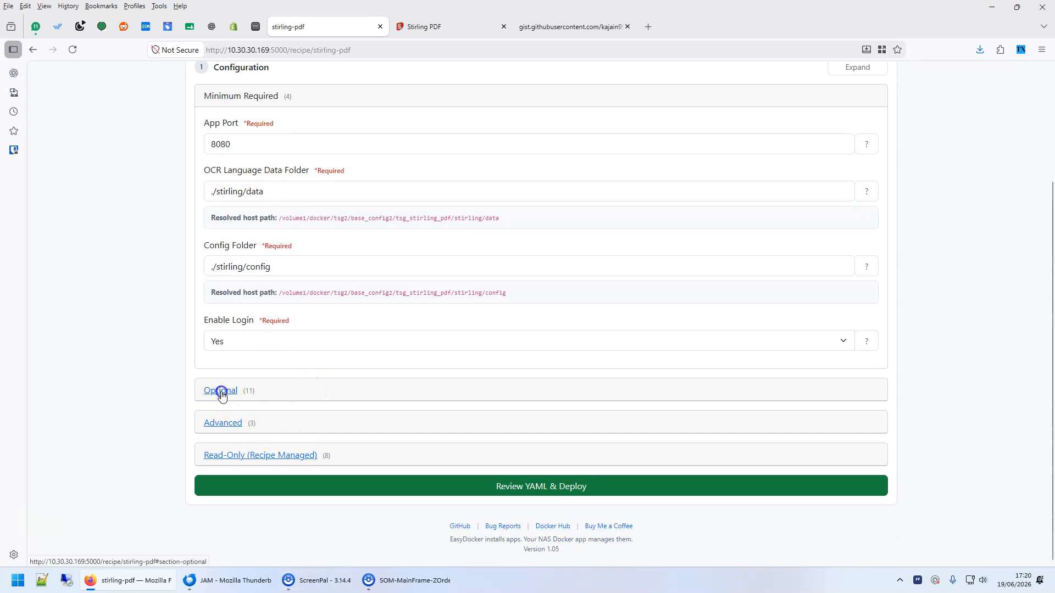
left_click(222, 395)
scroll(348, 354, "down", 10)
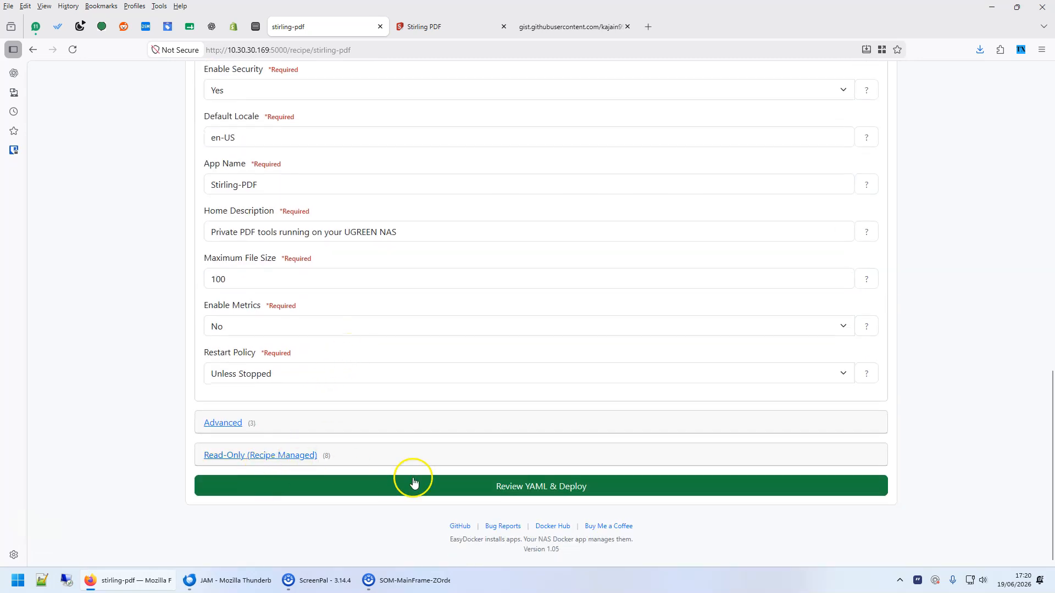
Generate the stirling-pdf compose YAML and look it over.
left_click(599, 488)
scroll(349, 369, "down", 4)
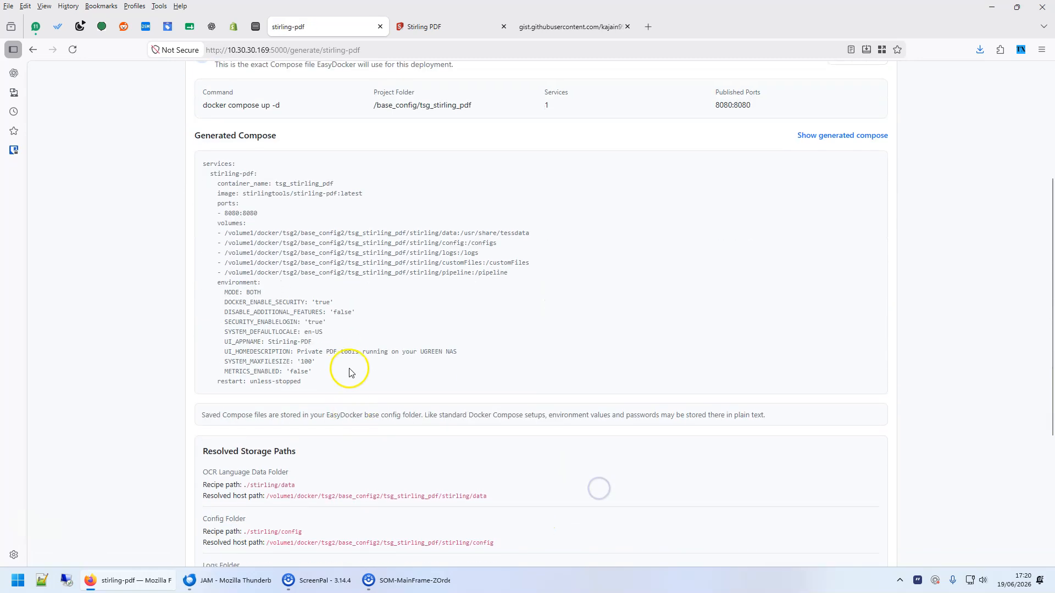
mouse_move(213, 145)
left_mouse_down()
mouse_move(313, 188)
mouse_move(365, 370)
mouse_move(250, 288)
mouse_move(202, 143)
left_mouse_up()
left_click(307, 368)
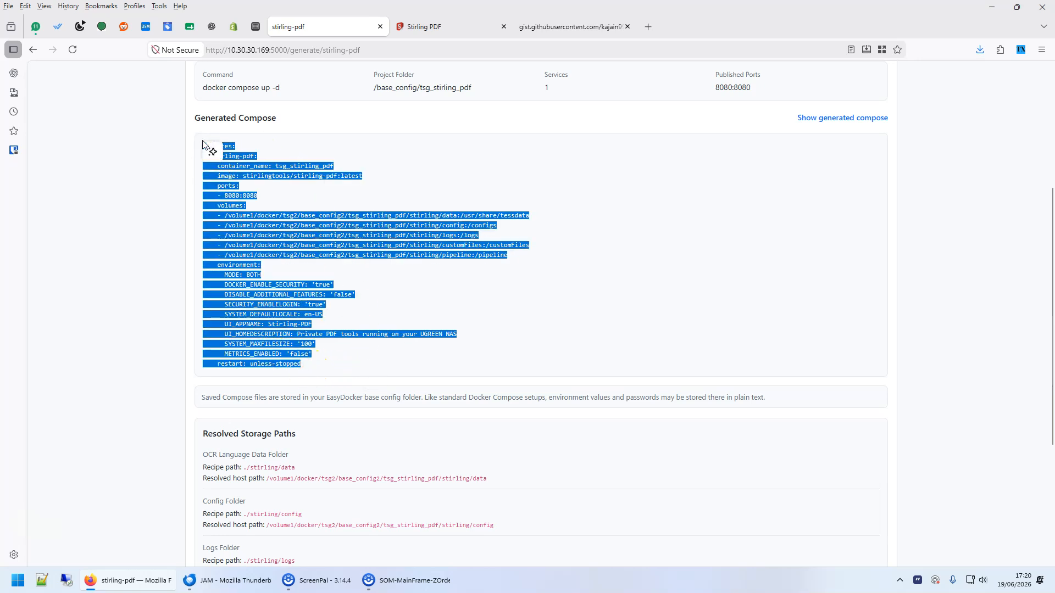
left_click(352, 208)
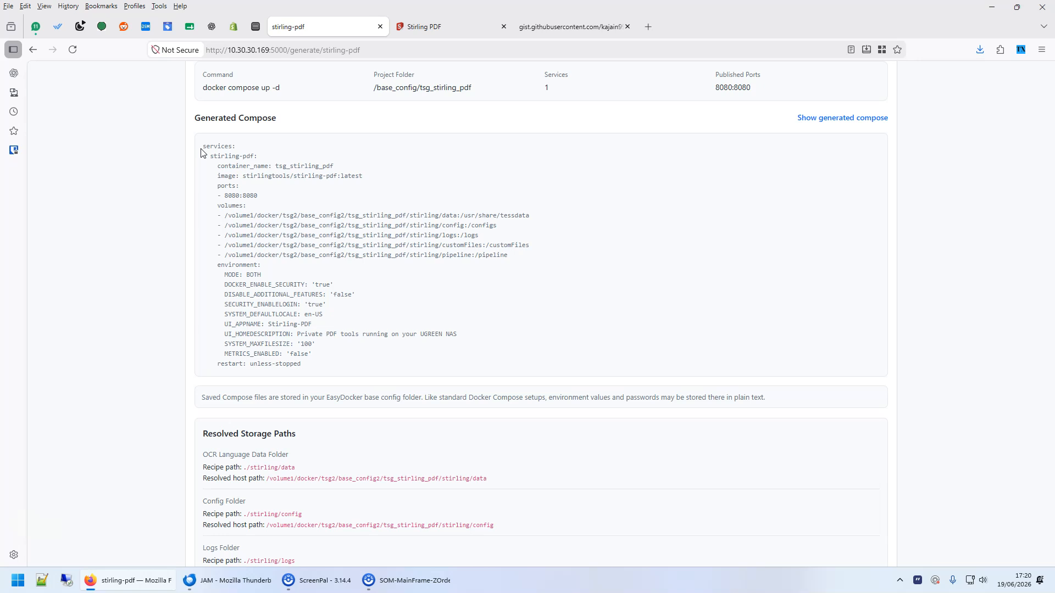
left_click_drag(213, 148, 325, 371)
scroll(417, 365, "down", 4)
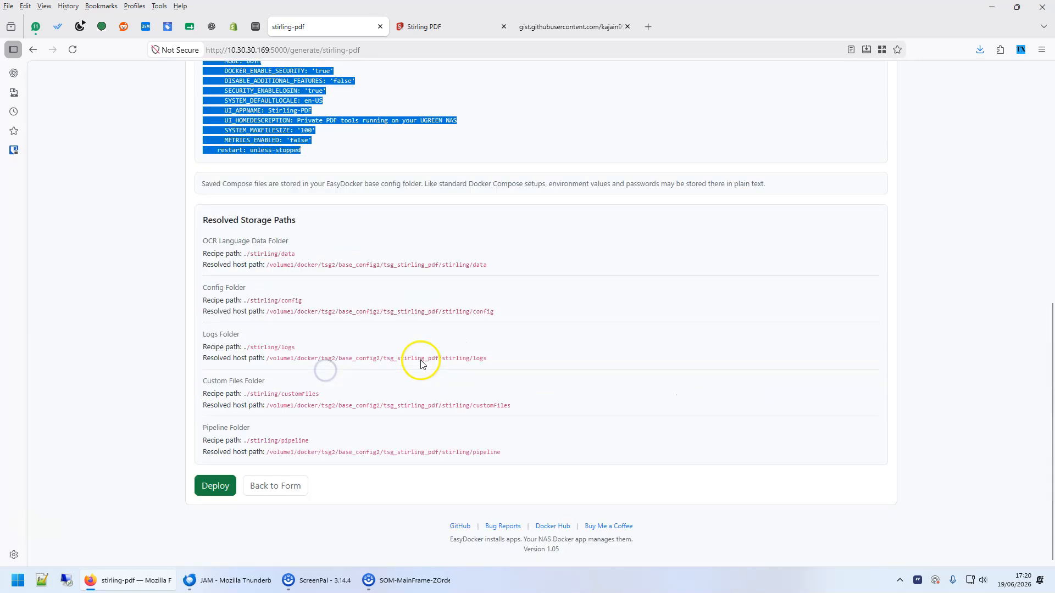
Deploy stirling-pdf on port 8080 until Success, then go to the NAS Docker tab.
left_click(215, 485)
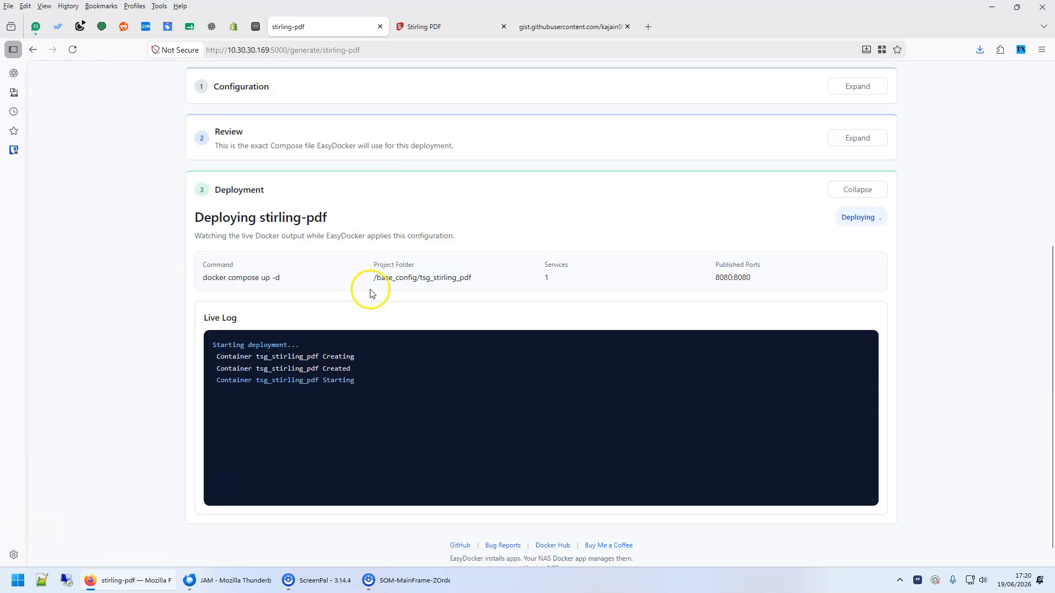
scroll(280, 385, "down", 2)
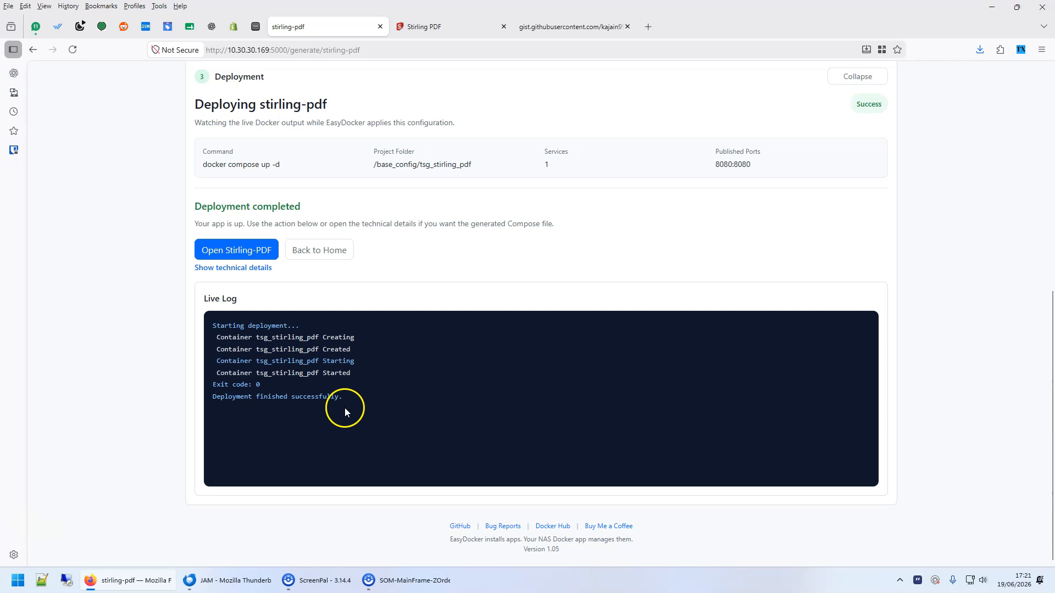
left_click(256, 27)
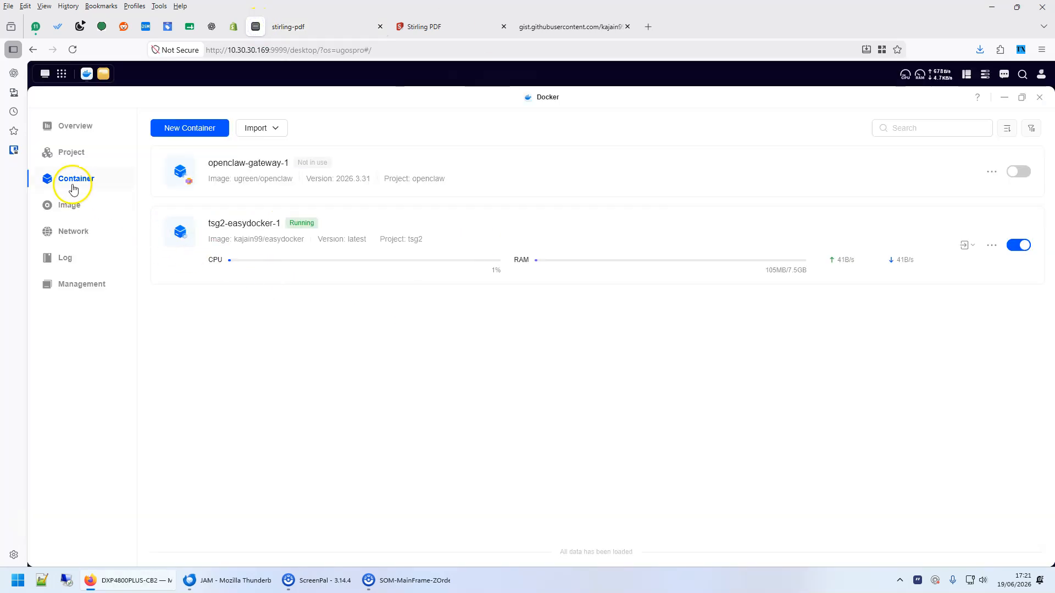
Open the tsg_stirling_pdf container's details and its startup log in NAS Docker.
left_click(71, 231)
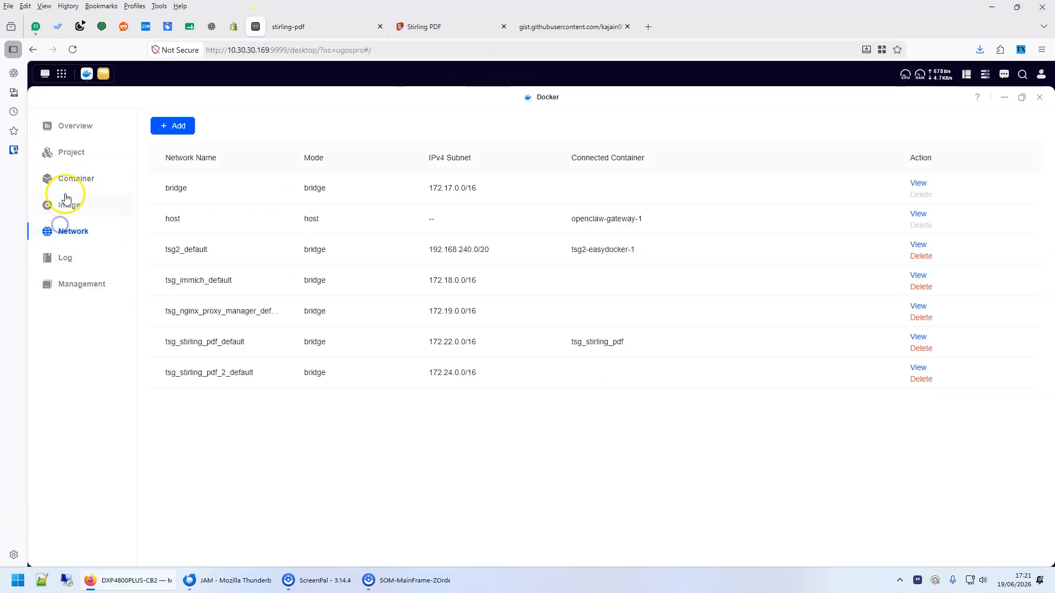
left_click(70, 180)
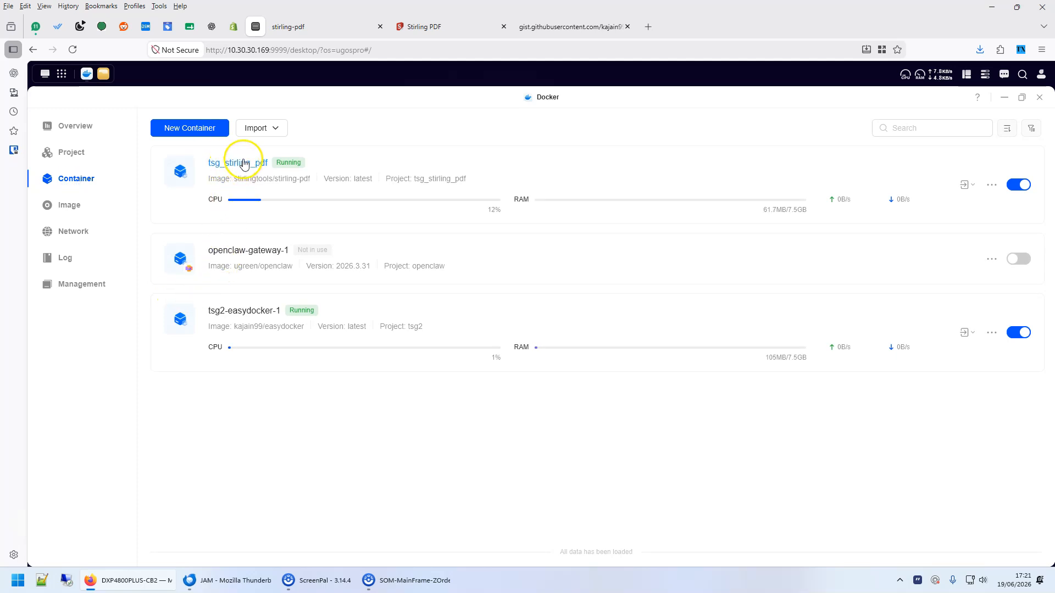
left_click(245, 163)
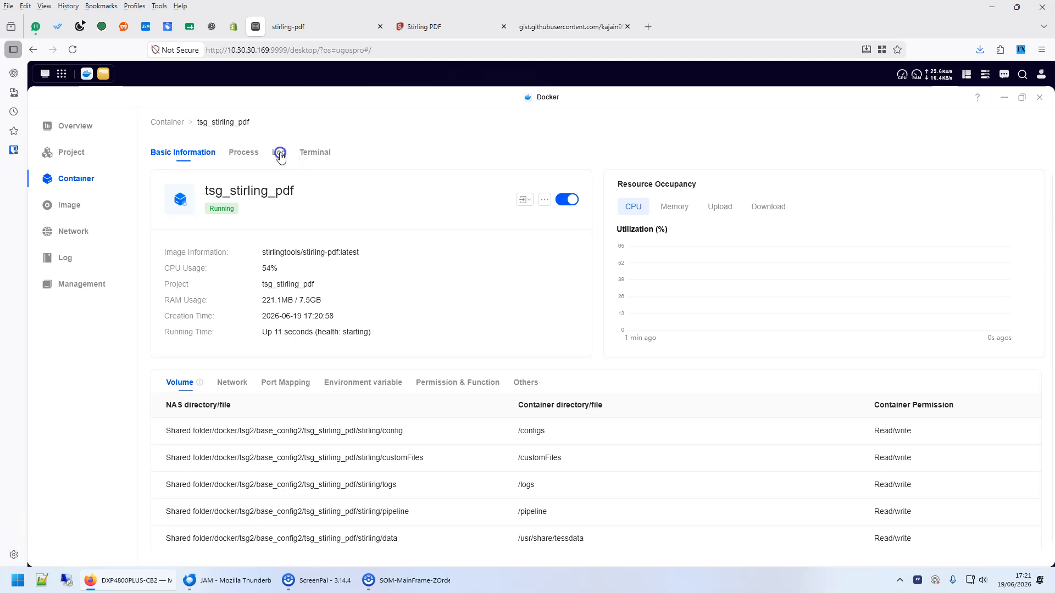
left_click(279, 154)
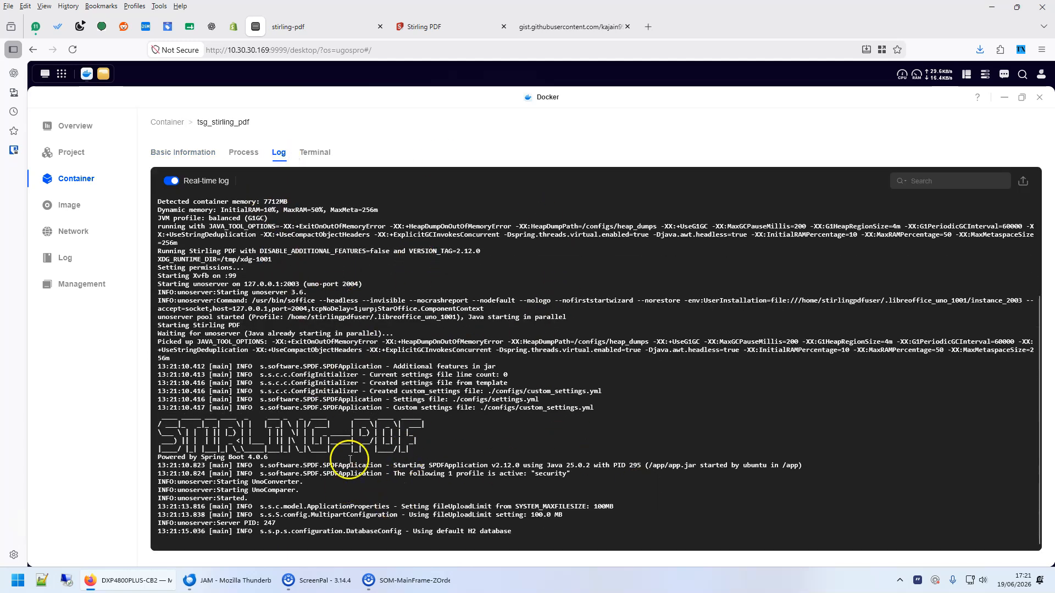
Reveal the deployed stirling-pdf compose file (port 8080:8080, five volumes), cross-checking the NAS container log.
left_click(332, 27)
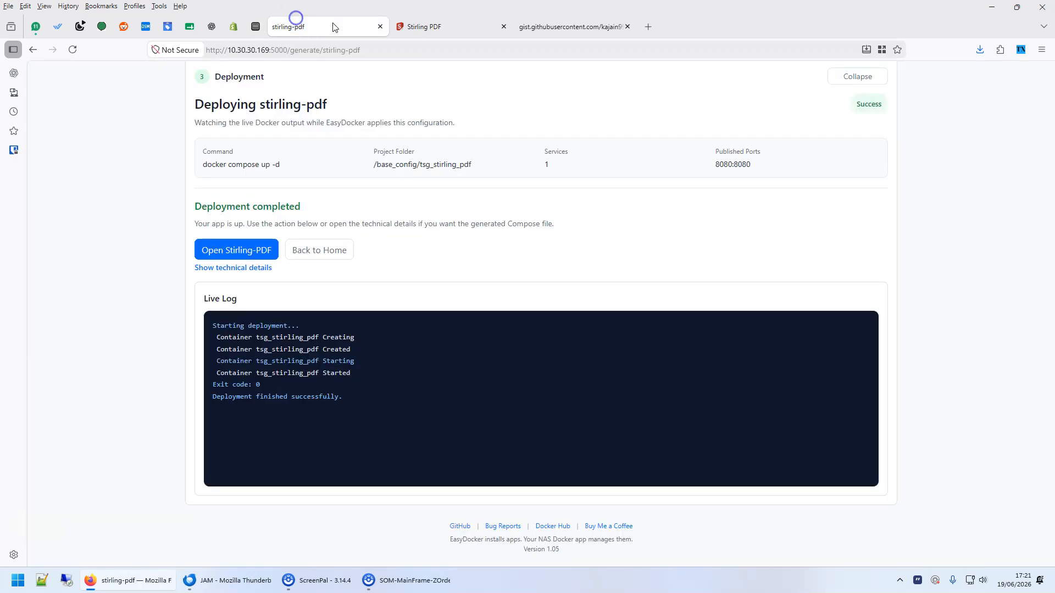
left_click(243, 268)
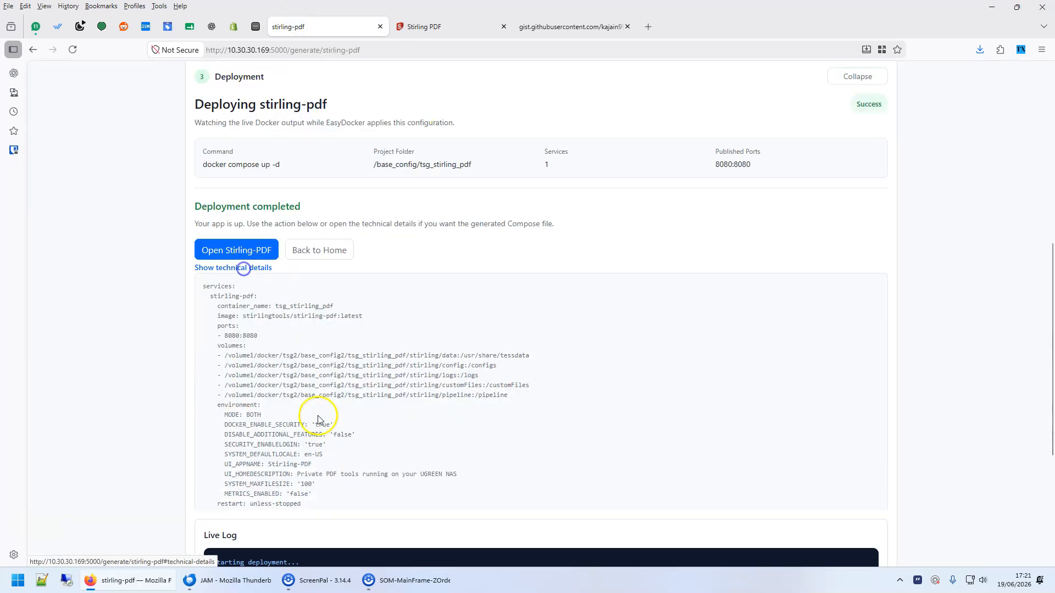
scroll(274, 275, "down", 3)
left_click_drag(204, 118, 388, 336)
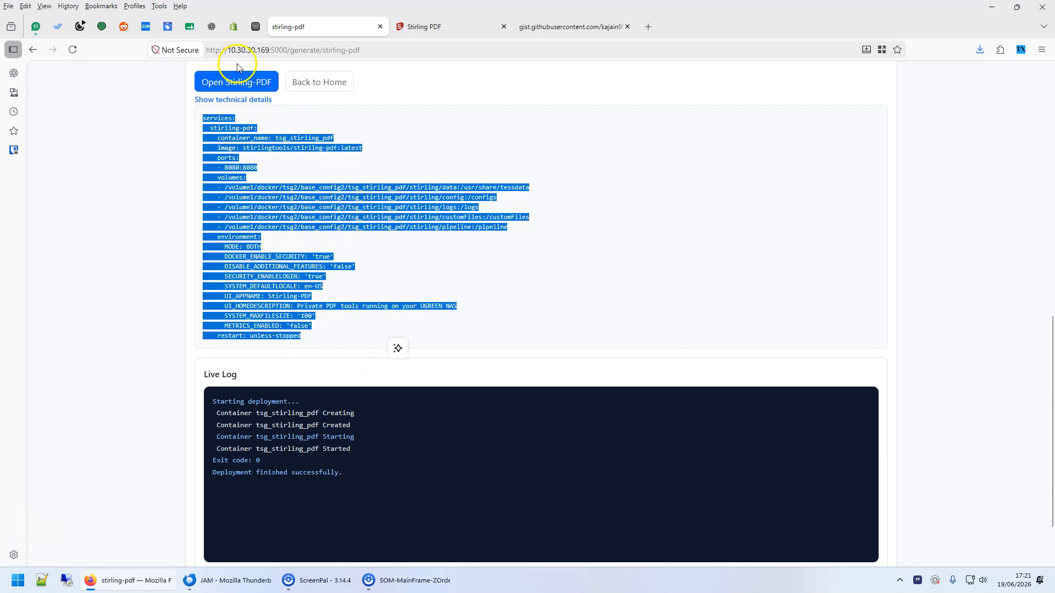
left_click(258, 30)
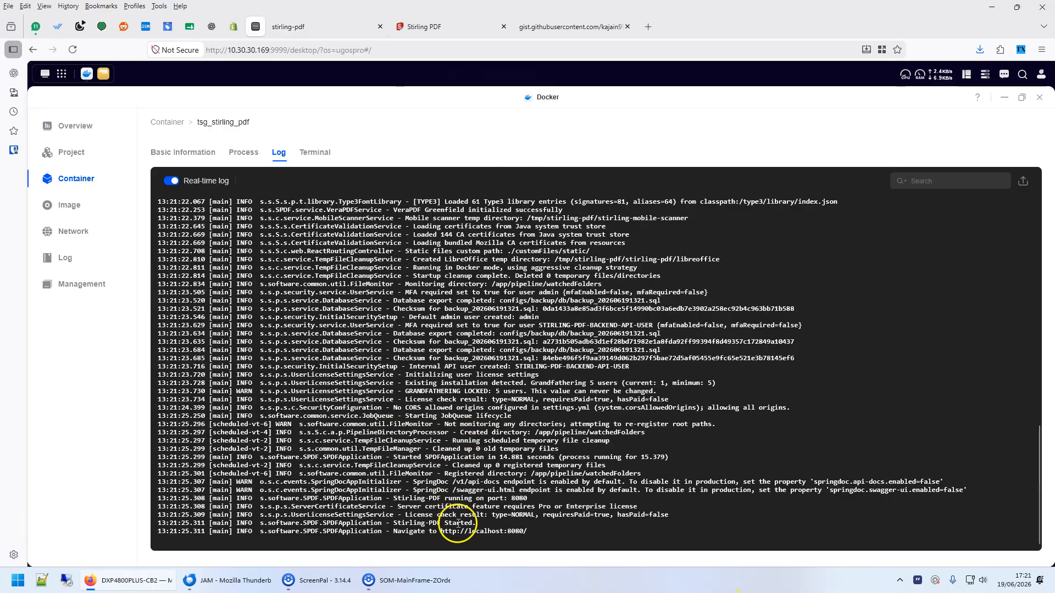
left_click(306, 26)
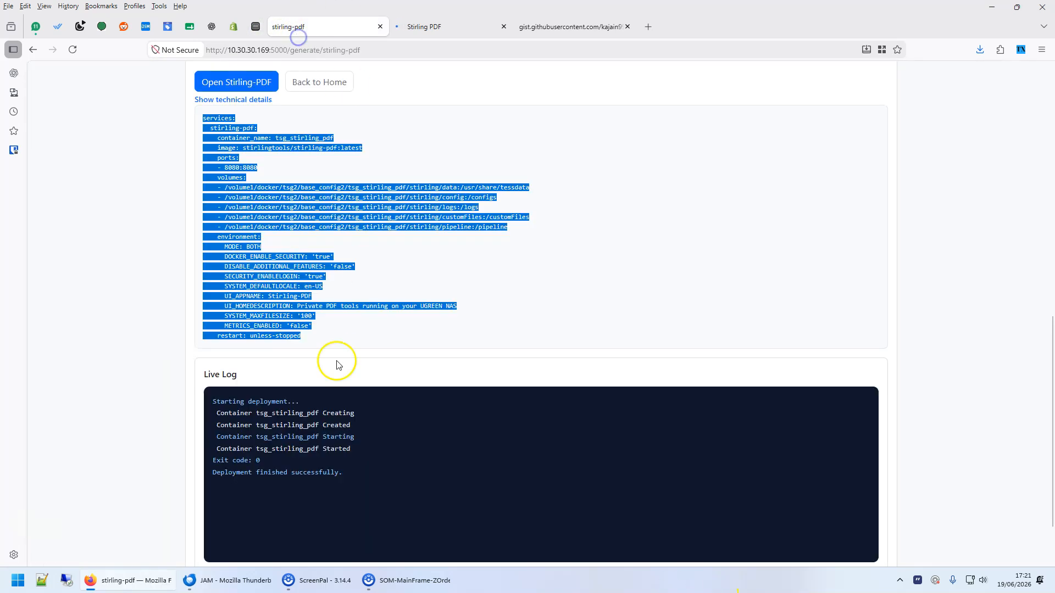
scroll(421, 317, "up", 7)
Open Stirling-PDF, log in as admin with the default password, and decline analytics.
left_click(235, 475)
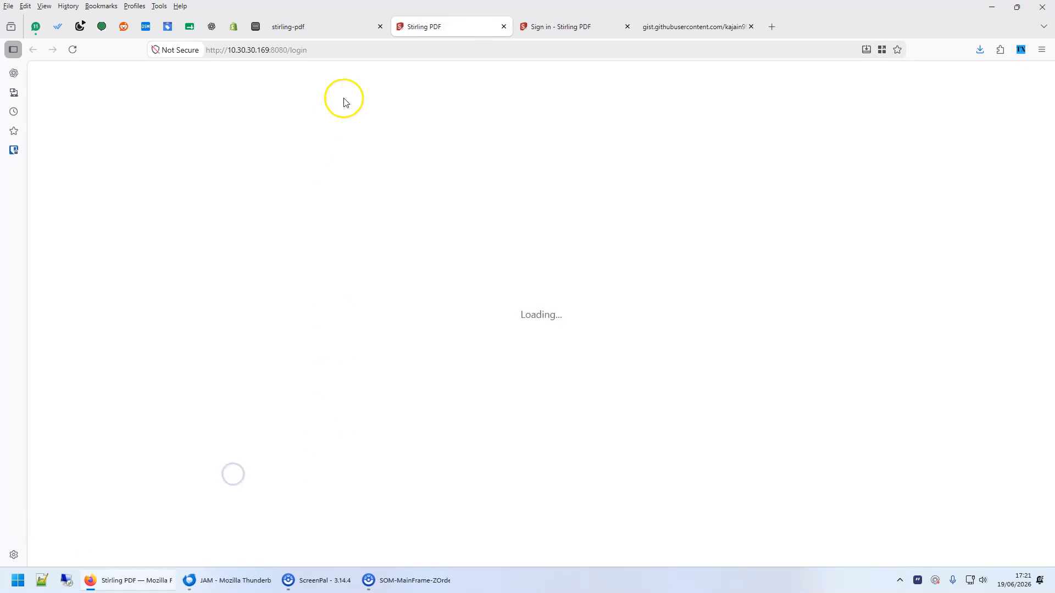
left_click(450, 151)
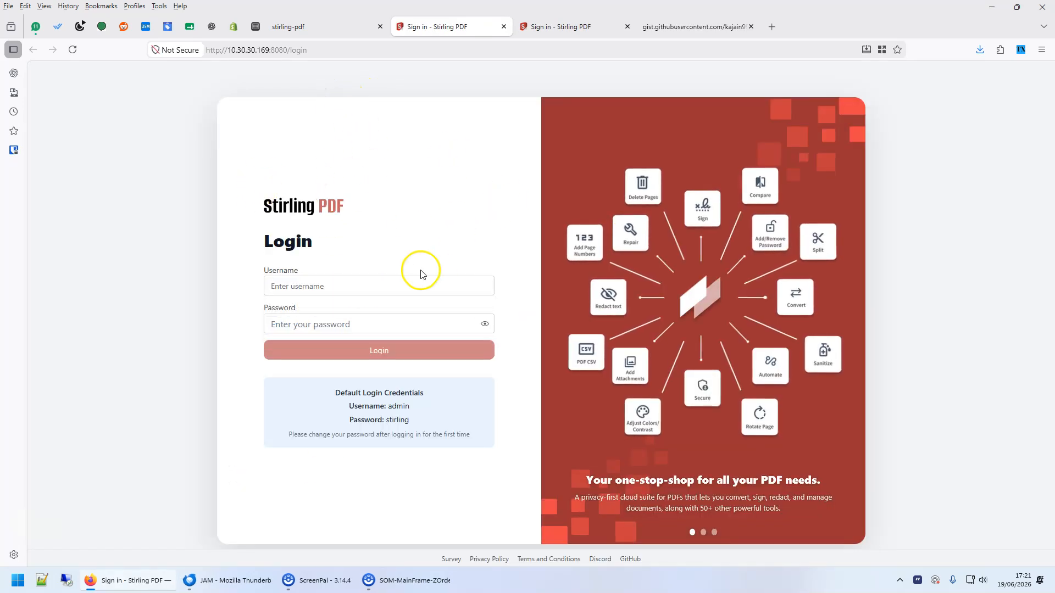
left_click(340, 292)
type("admin")
key("Tab")
type("stir")
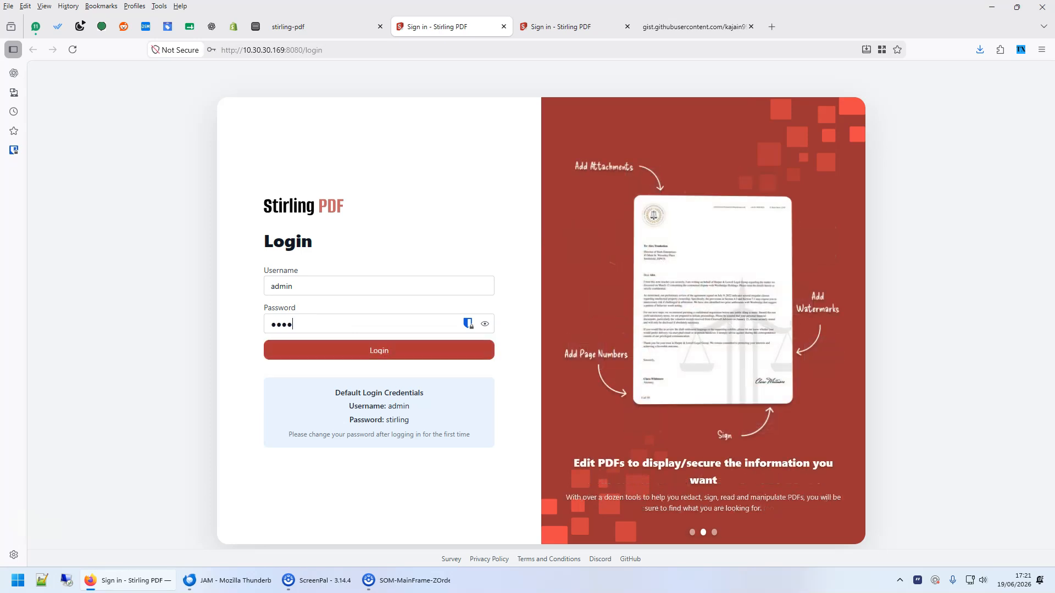
key("Return")
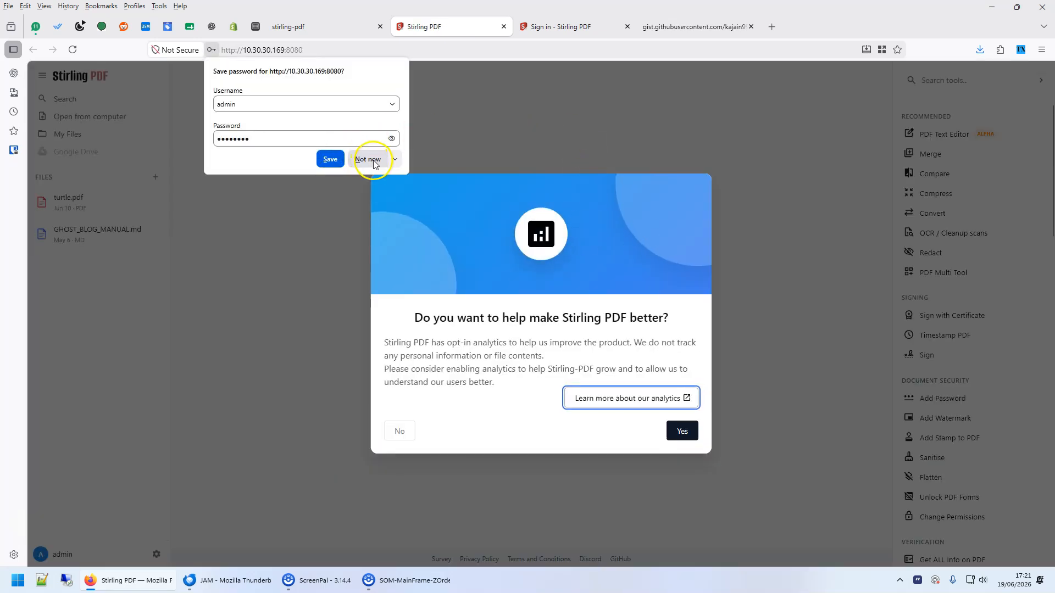
left_click(373, 159)
left_click(409, 432)
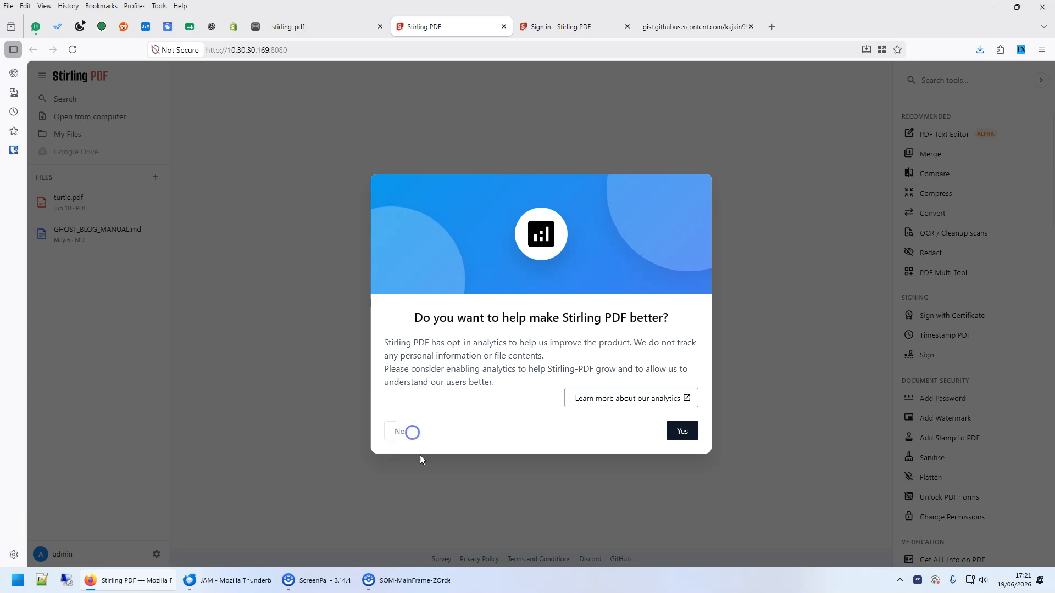
Replace the admin's default password with a new one and confirm it.
left_click(529, 375)
type("s●●●●●●●●●")
key("Tab")
type("●●●●●●●●")
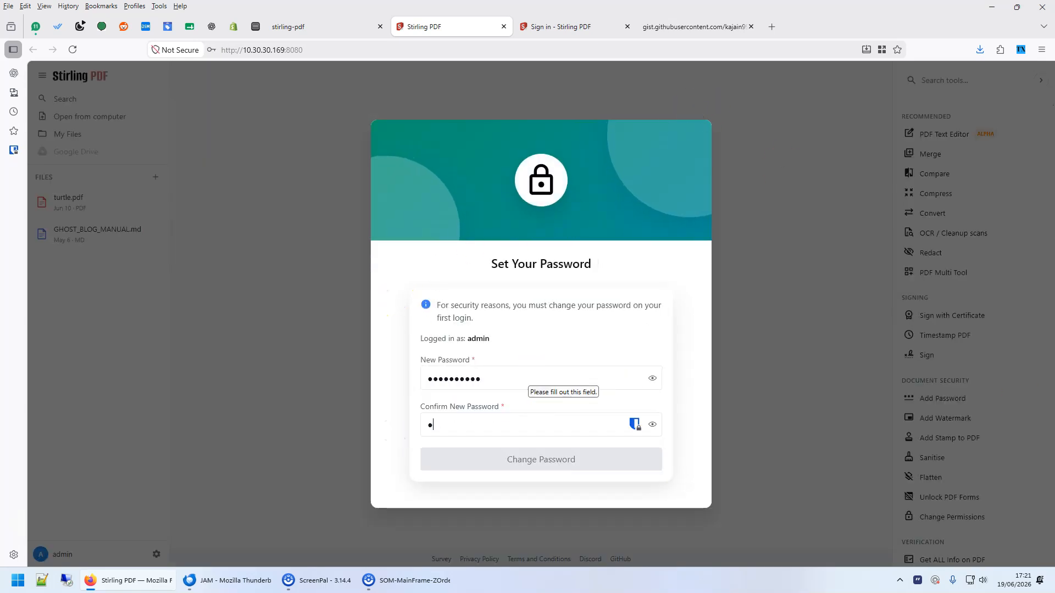
type("●●")
left_click(532, 461)
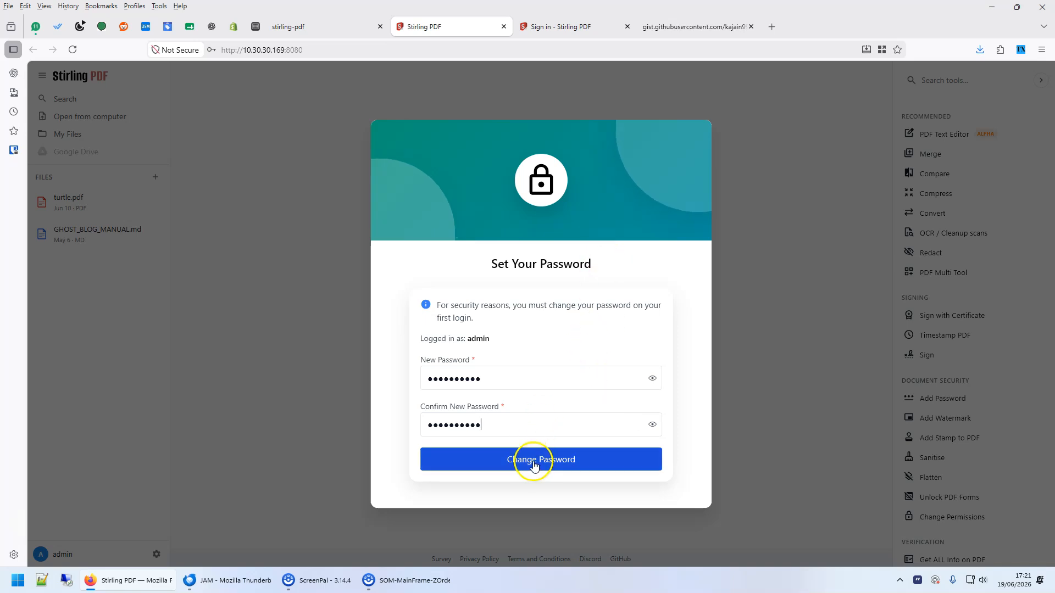
left_click_drag(501, 400, 334, 400)
type("●●●●●●●")
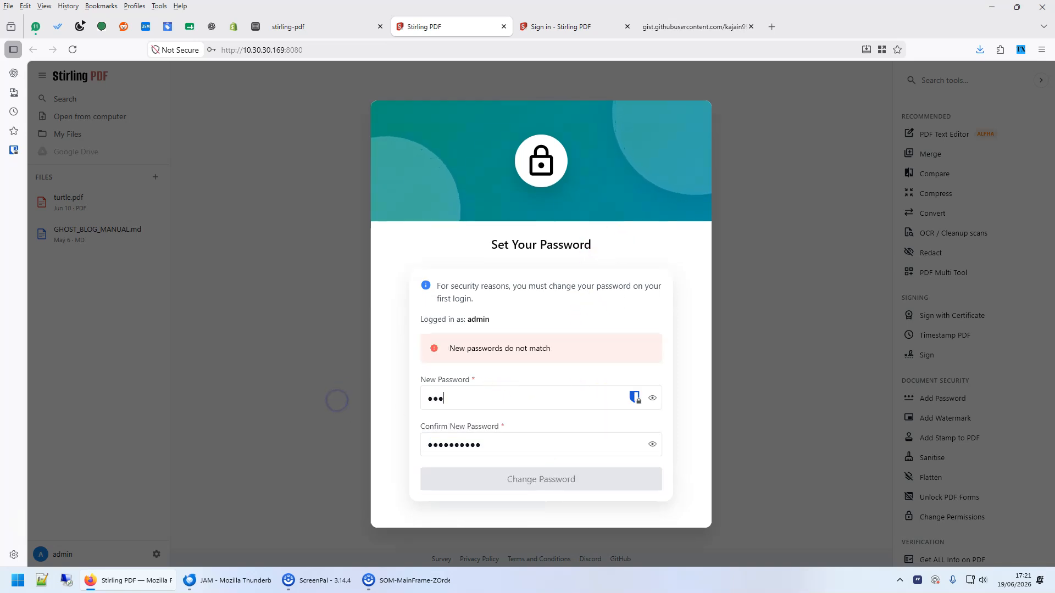
type("●●●")
key("Tab")
type("●●●●●●●●●●")
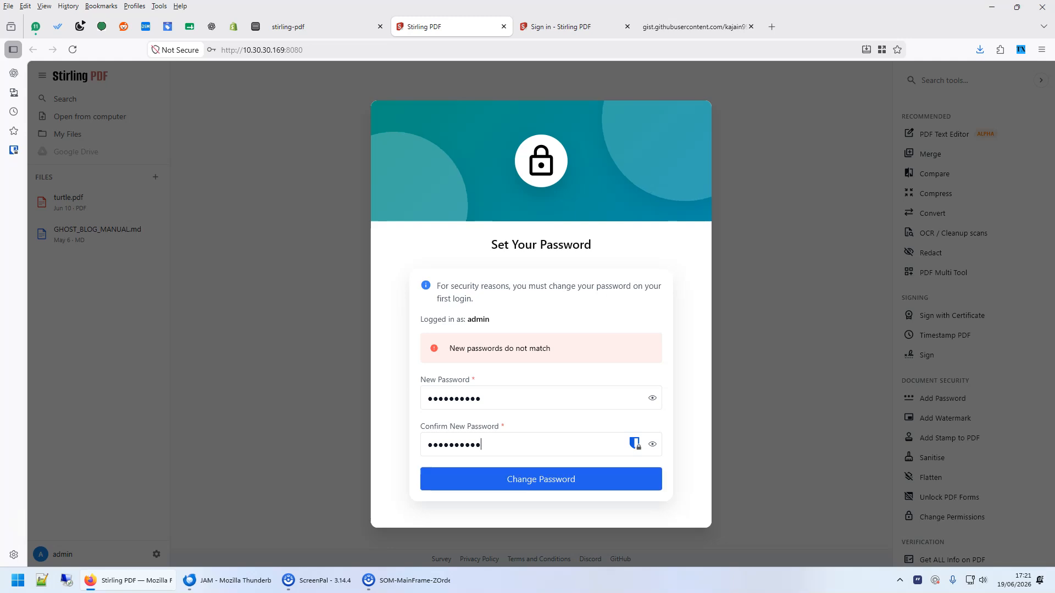
left_click(540, 479)
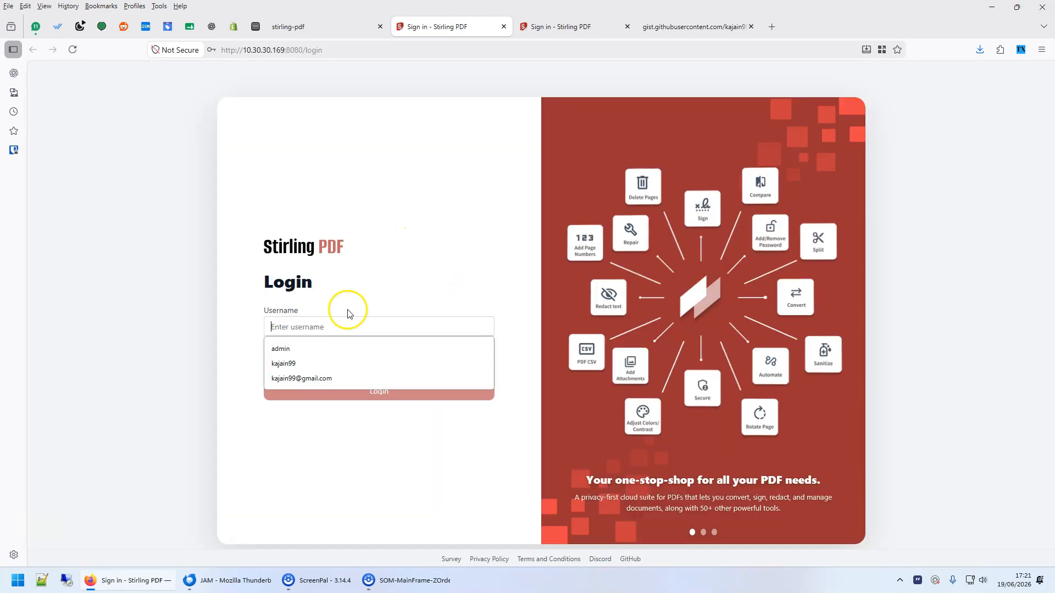
Sign into Stirling PDF as admin with the new password, then return to the EasyDocker deployment tab.
left_click(308, 350)
left_click(312, 364)
type("●●●")
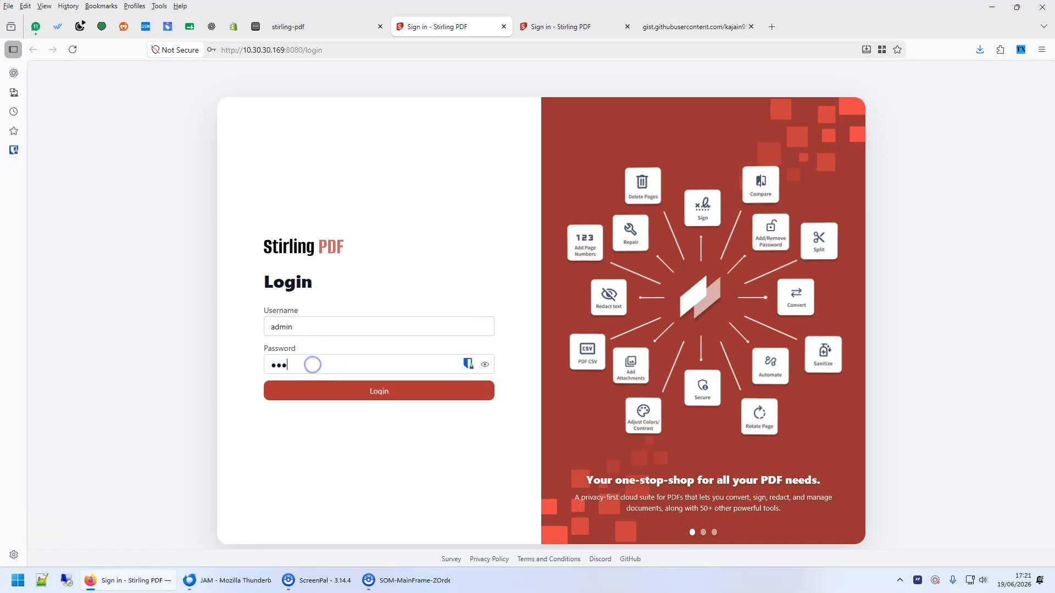
type("●●●●●●●")
key("Return")
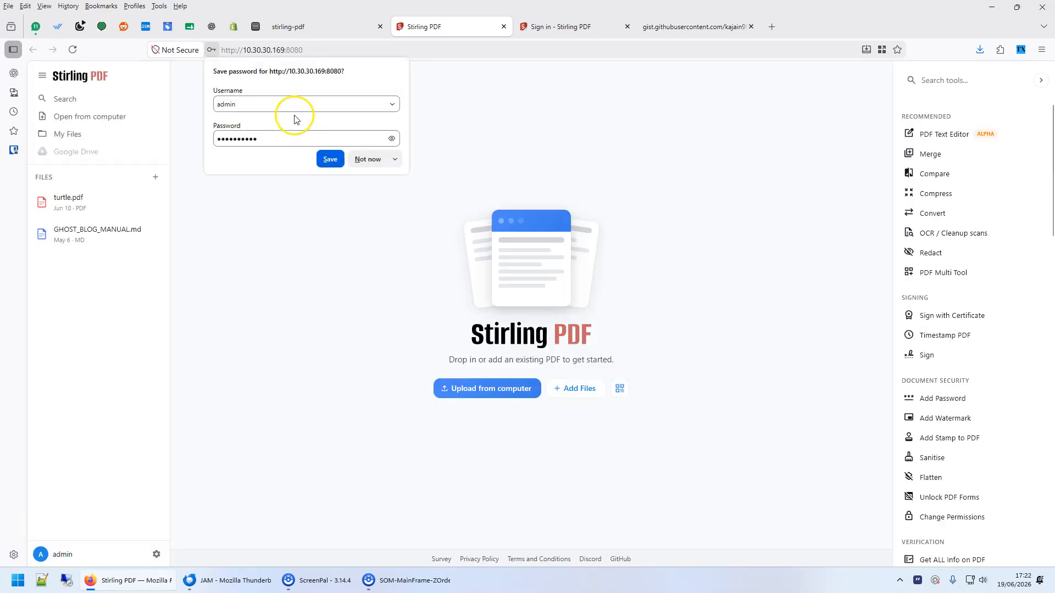
left_click(365, 156)
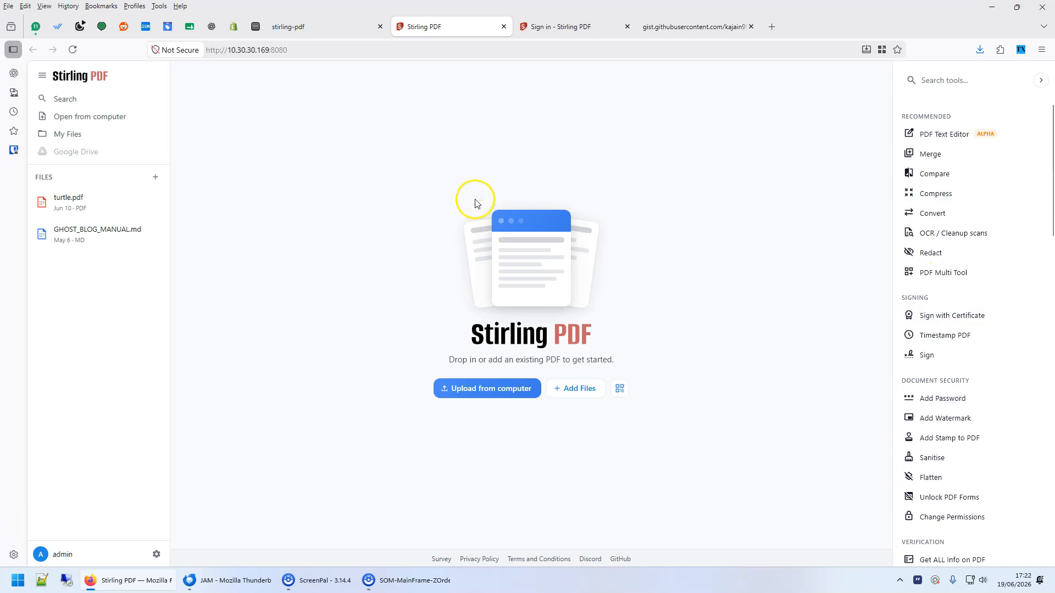
left_click(287, 28)
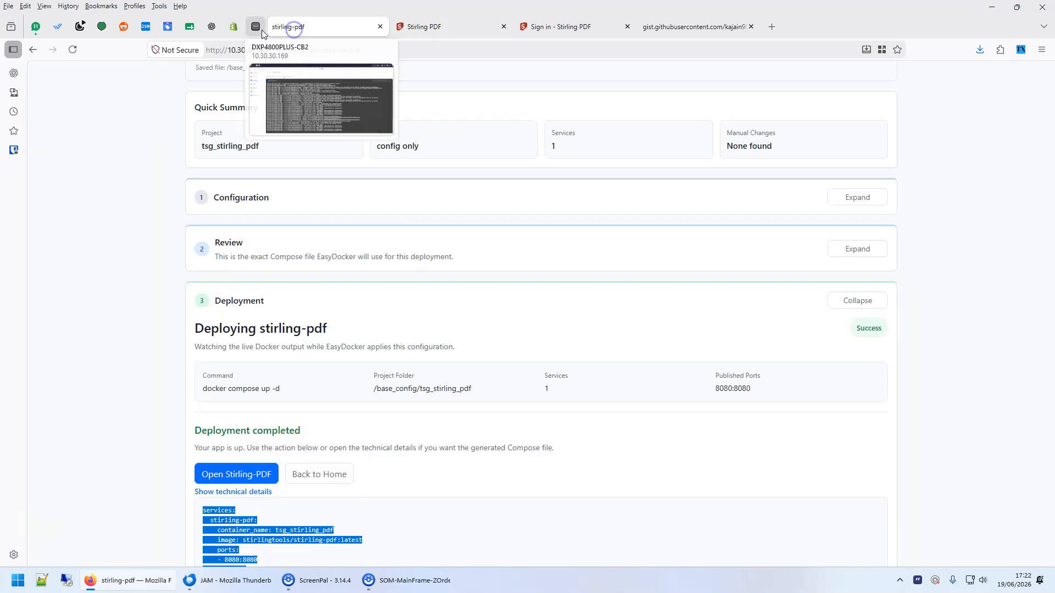
Return to the EasyDocker home and browse recipes like tailscale, immich, gluetun and plex.
left_click(301, 27)
scroll(410, 314, "up", 3)
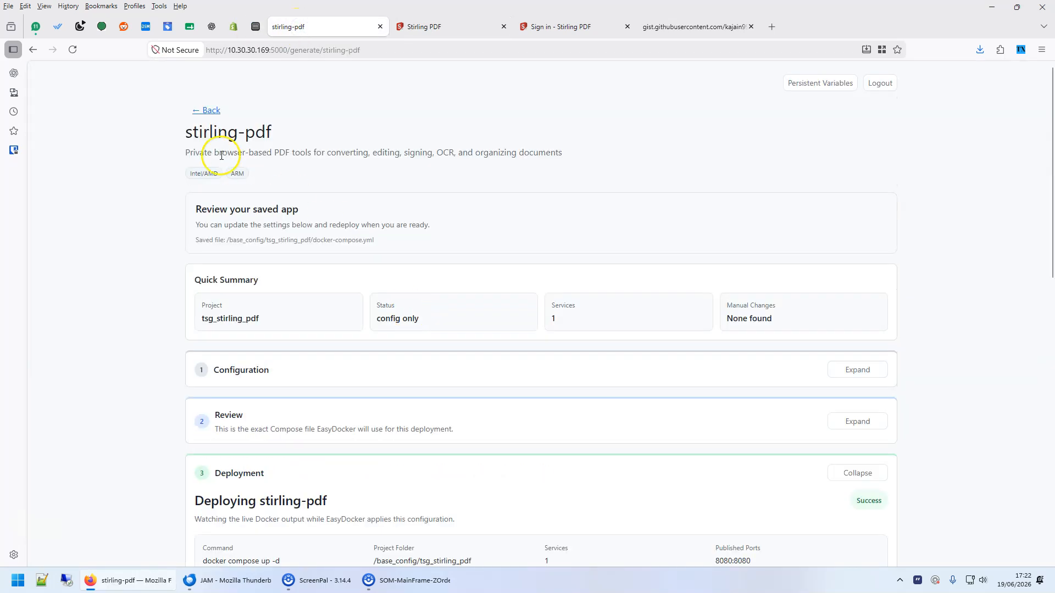
left_click(211, 111)
scroll(318, 319, "down", 2)
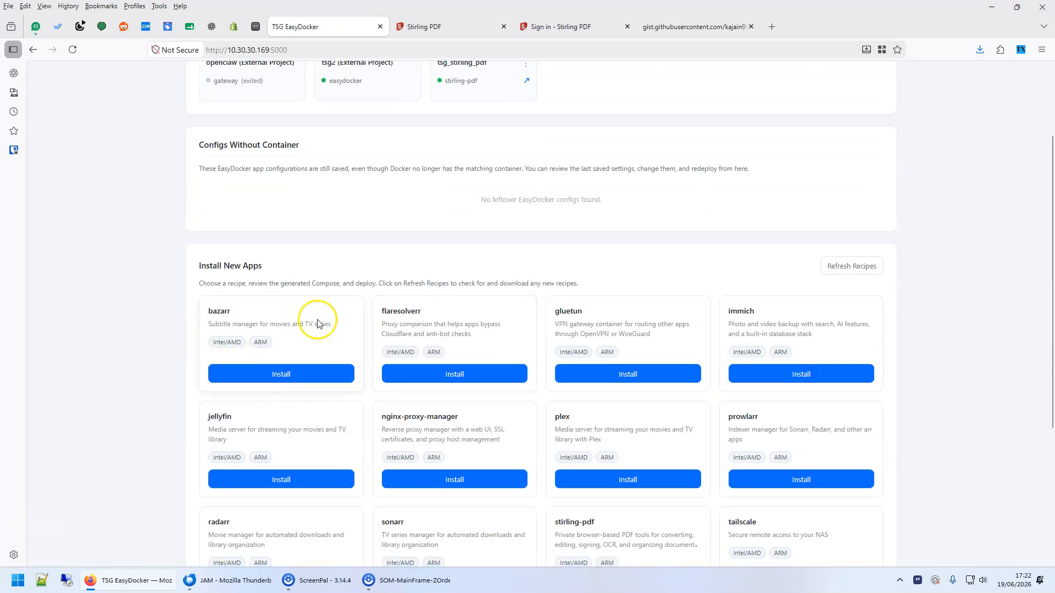
scroll(690, 427, "down", 2)
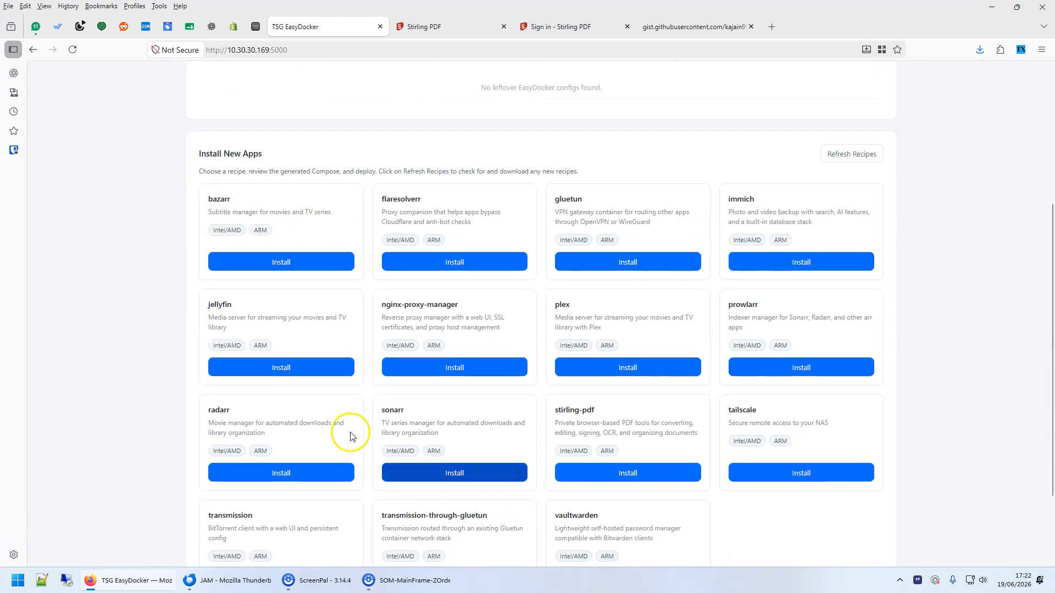
left_click_drag(728, 410, 769, 405)
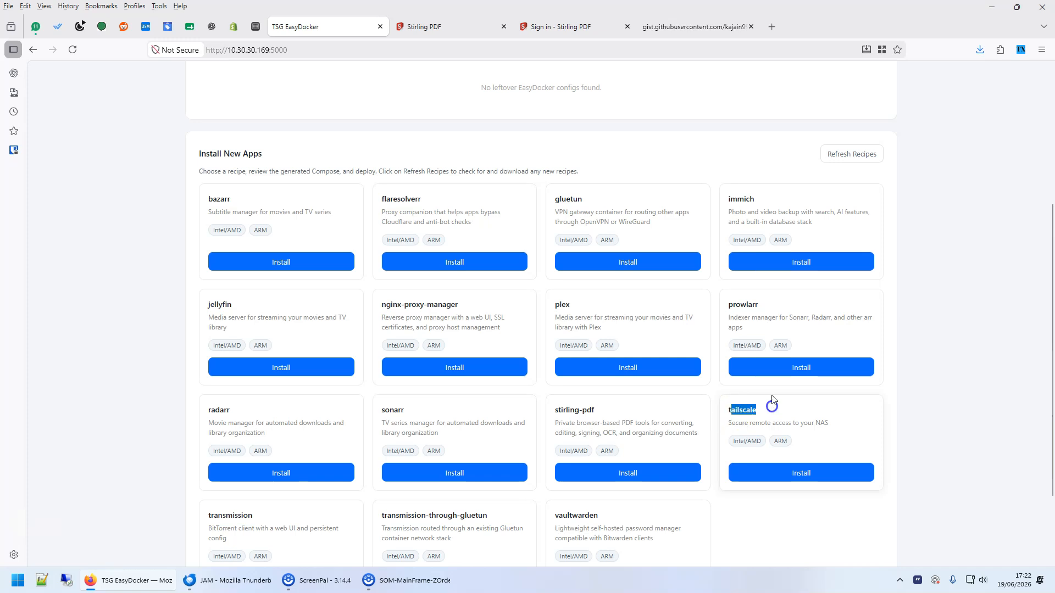
left_click_drag(755, 198, 724, 198)
left_click_drag(583, 196, 533, 199)
left_click_drag(572, 307, 550, 306)
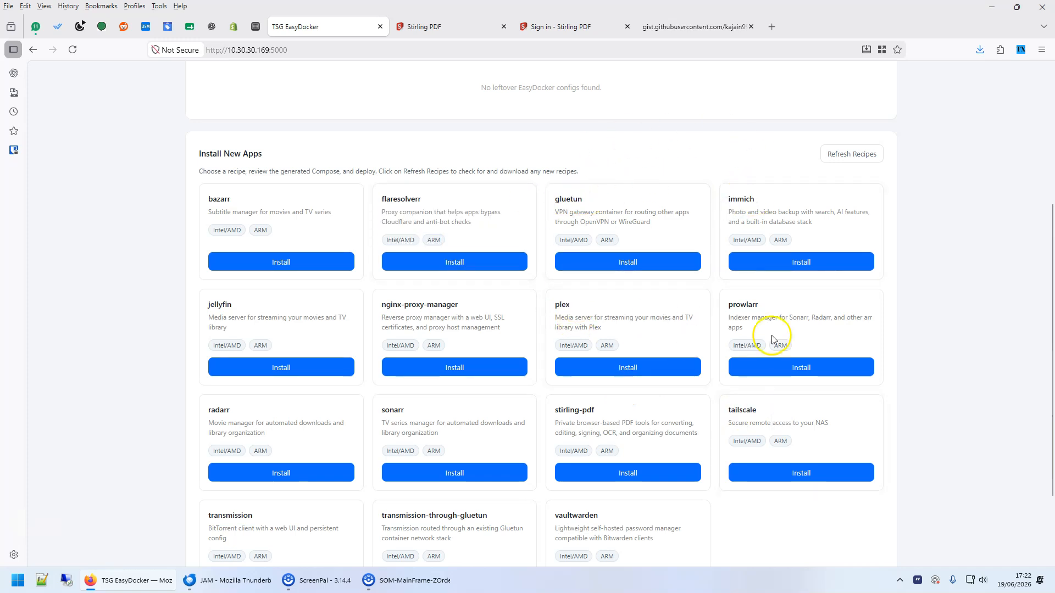
left_click(642, 379)
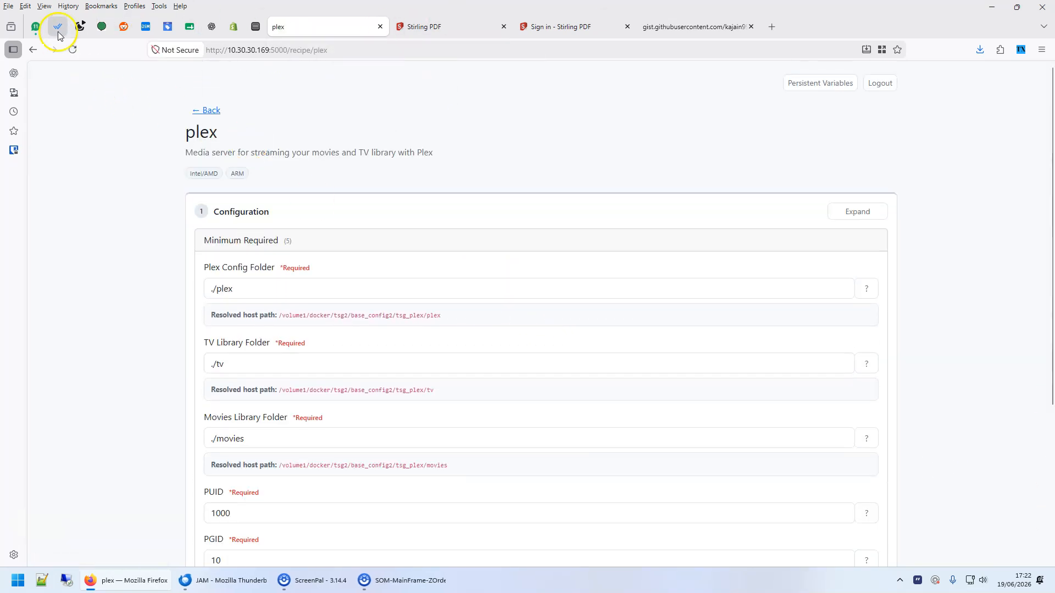
left_click(33, 49)
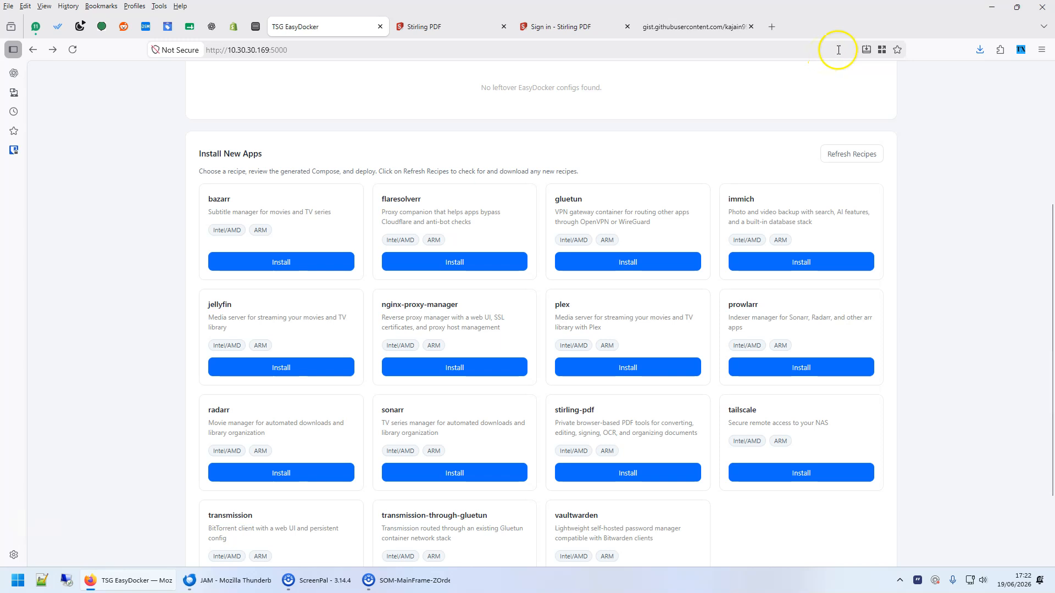
Copy the gist's Stirling-PDF compose text (port 8090:8080) and return to EasyDocker.
left_click(666, 25)
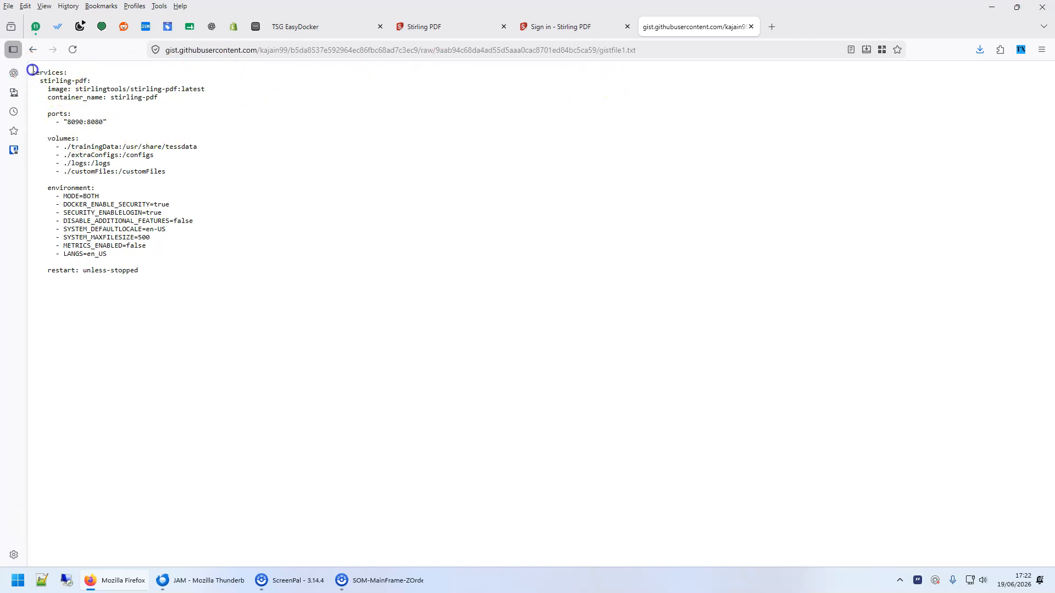
left_click_drag(32, 70, 211, 287)
right_click(98, 216)
left_click(132, 231)
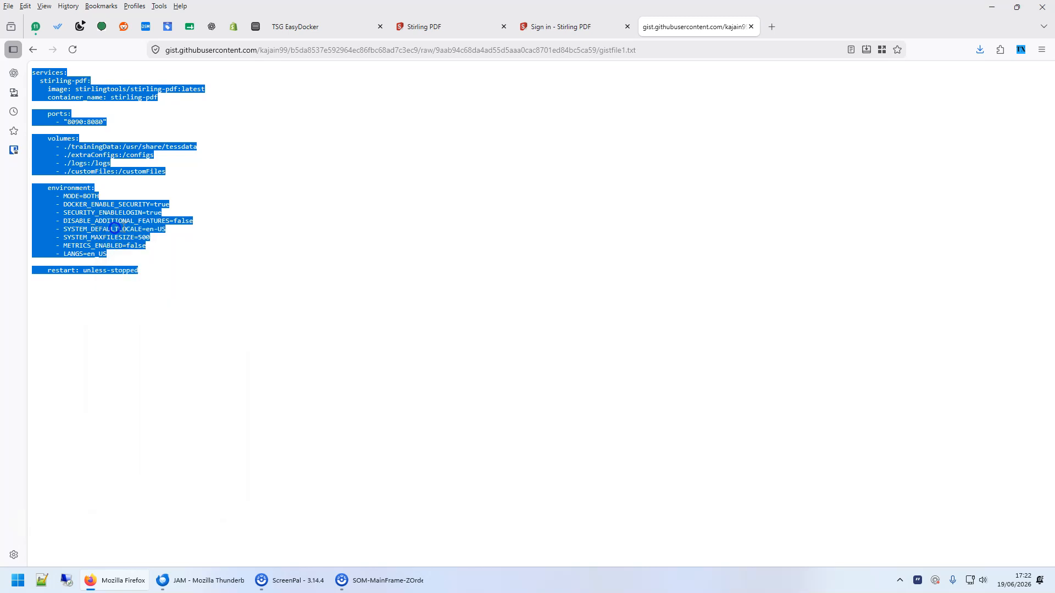
left_click(290, 24)
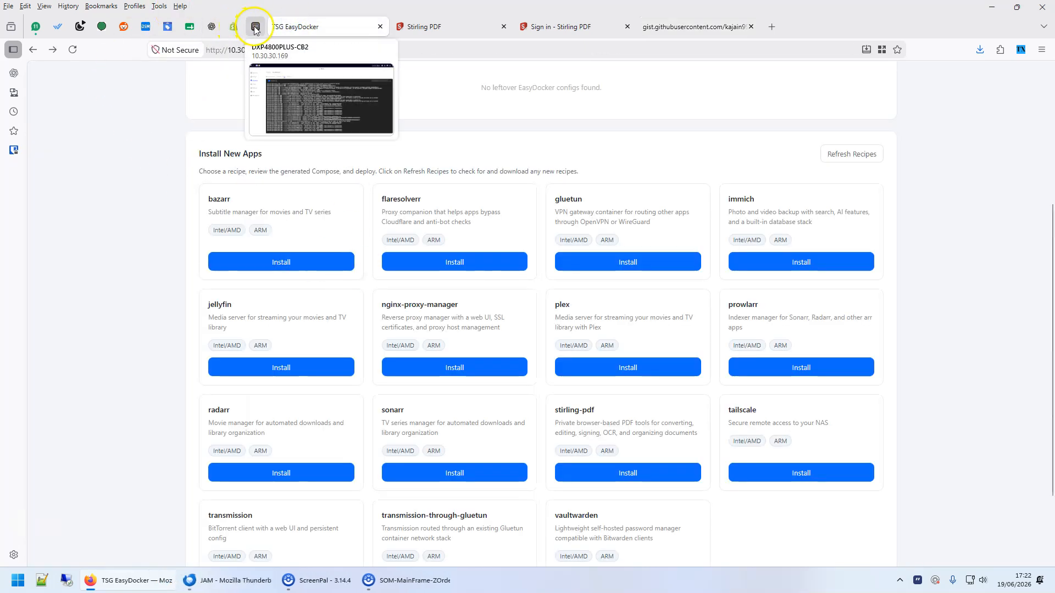
In UGOS Docker Projects, start project stirling_pdf at Shared folder/docker/stirling_pdf.
left_click(255, 26)
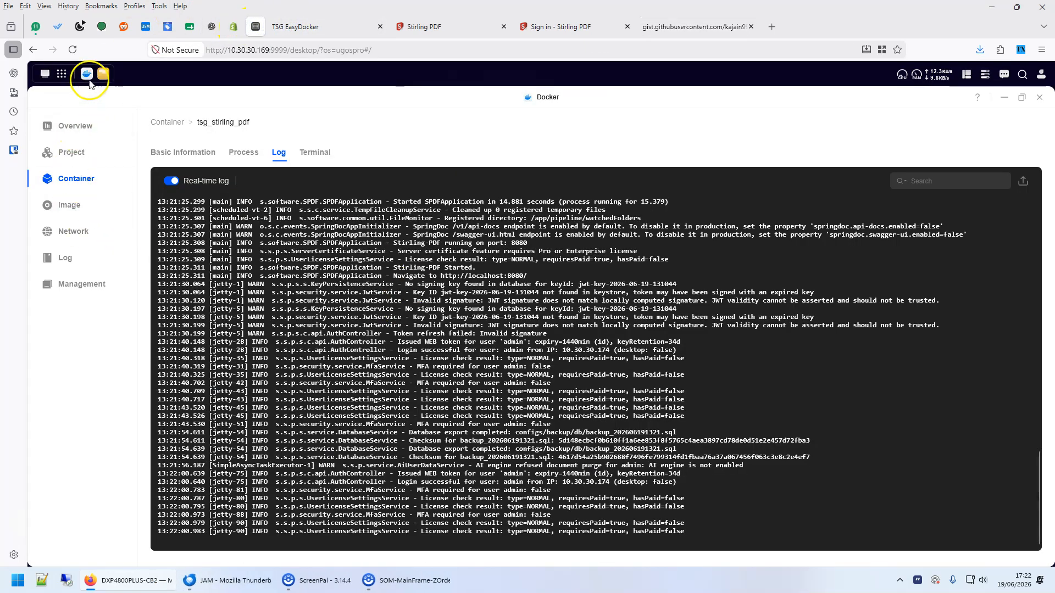
left_click(87, 76)
left_click(151, 325)
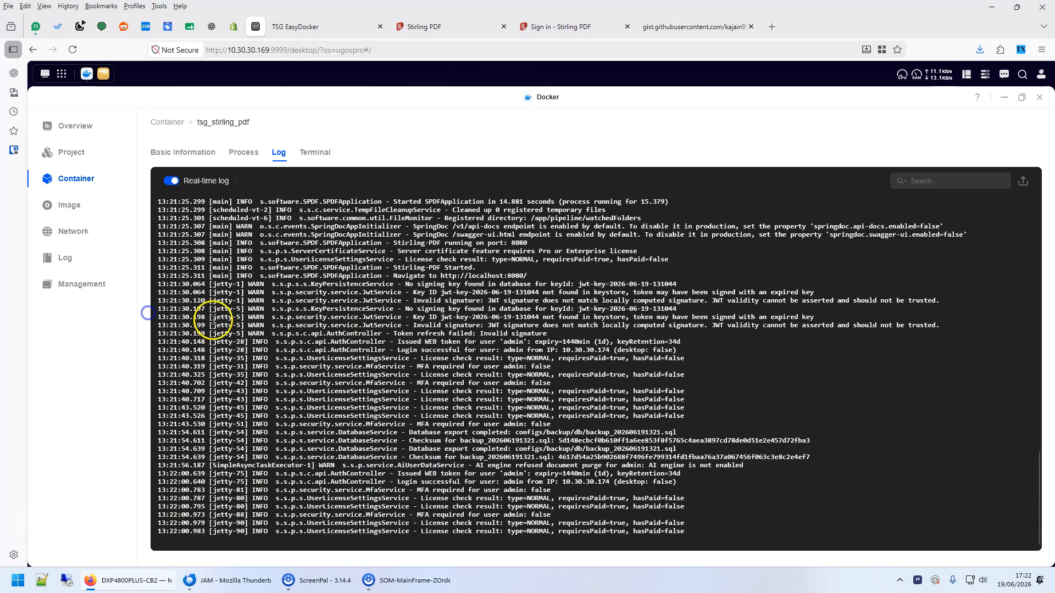
left_click(72, 152)
left_click(176, 127)
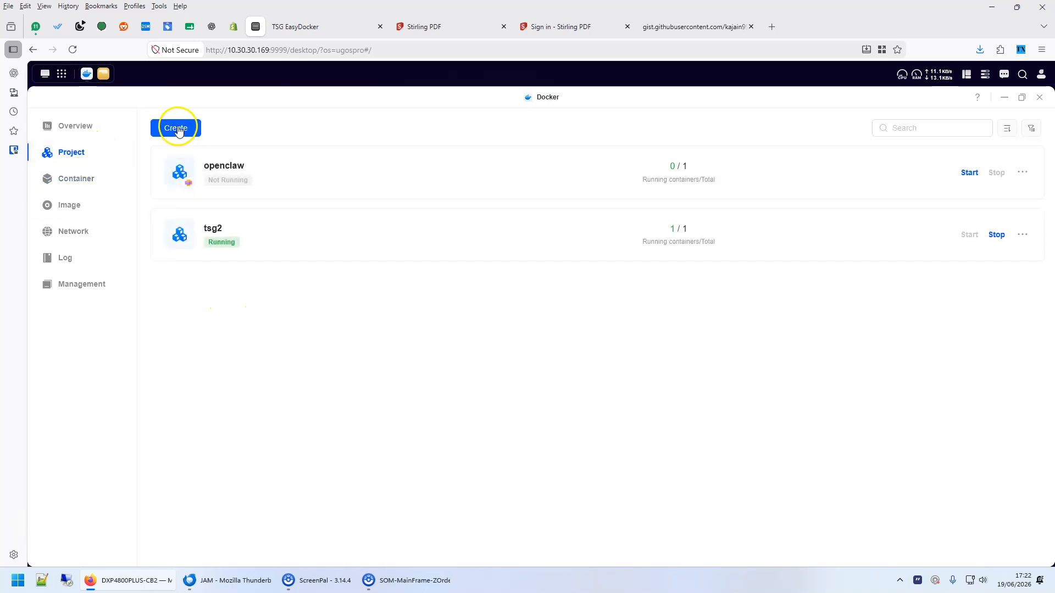
left_click(216, 174)
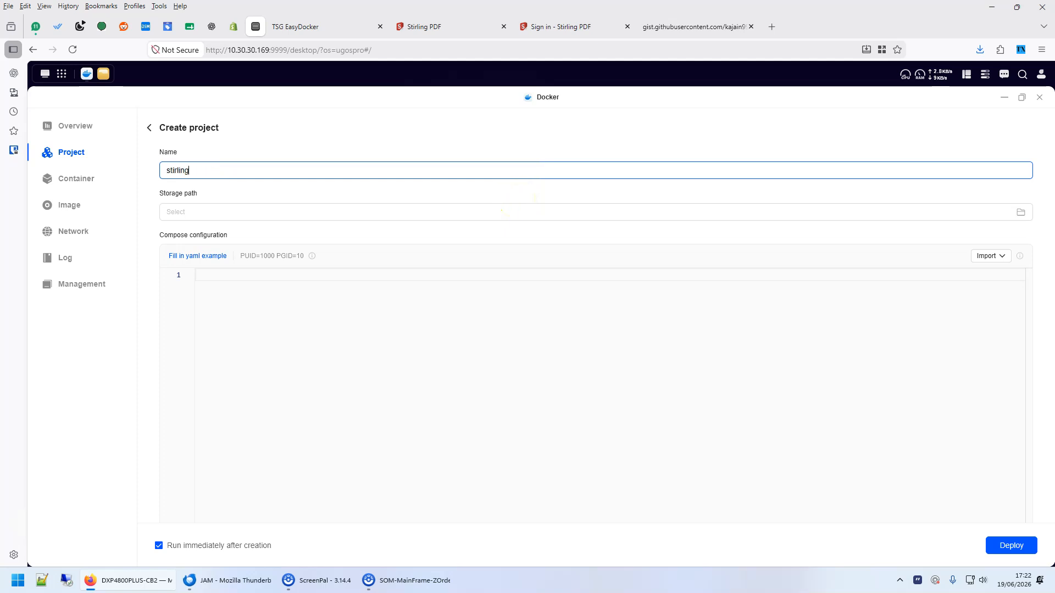
left_click(366, 383)
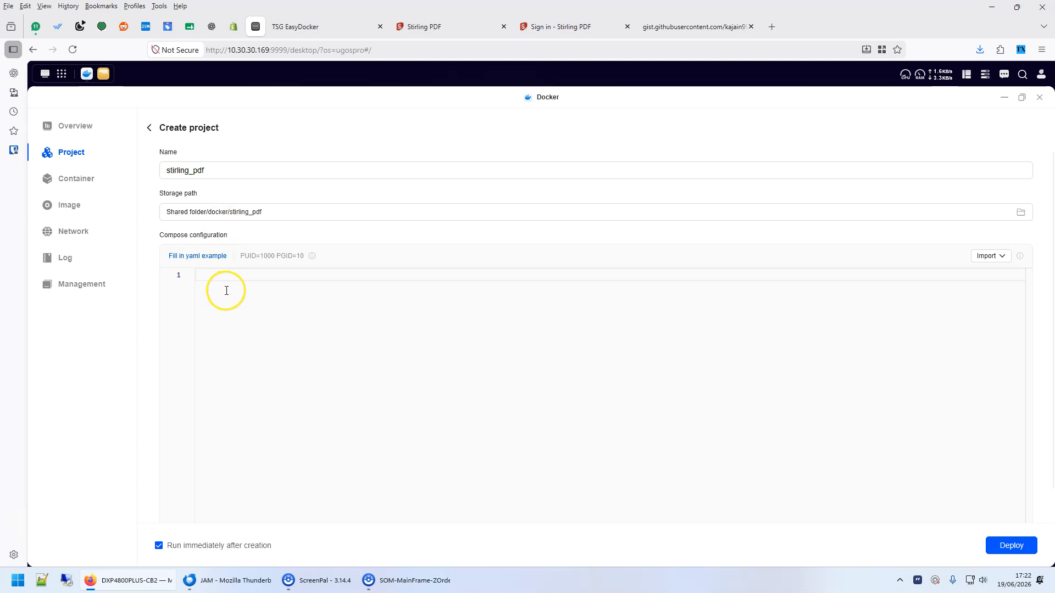
Paste the Stirling-PDF compose YAML and review its stirling-pdf service, latest image tag and 8090 host port.
key("ctrl+v")
scroll(365, 396, "up", 3)
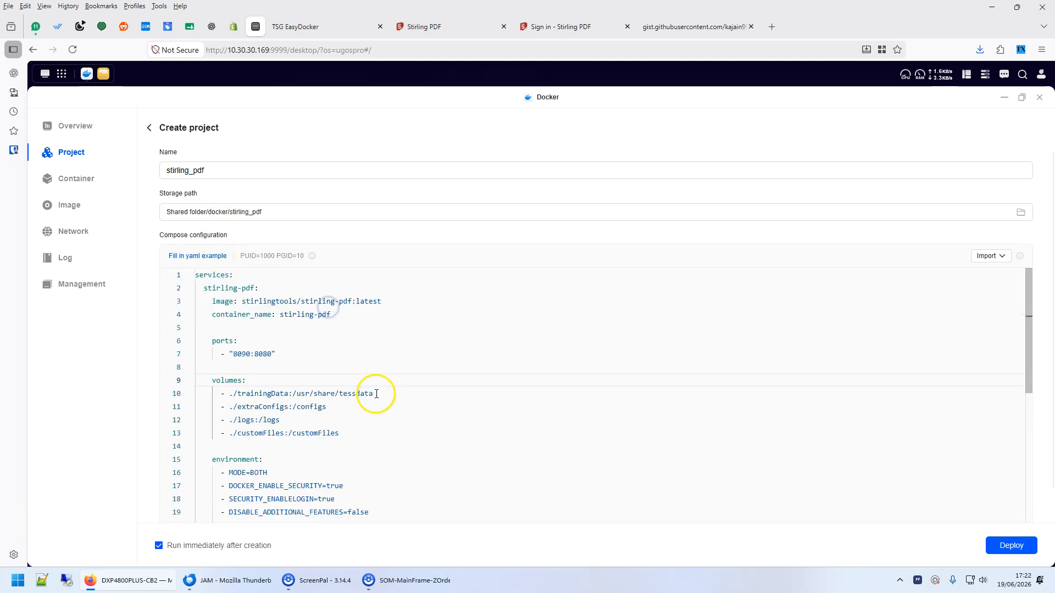
left_click_drag(199, 274, 309, 301)
left_click(257, 286)
left_click(287, 298)
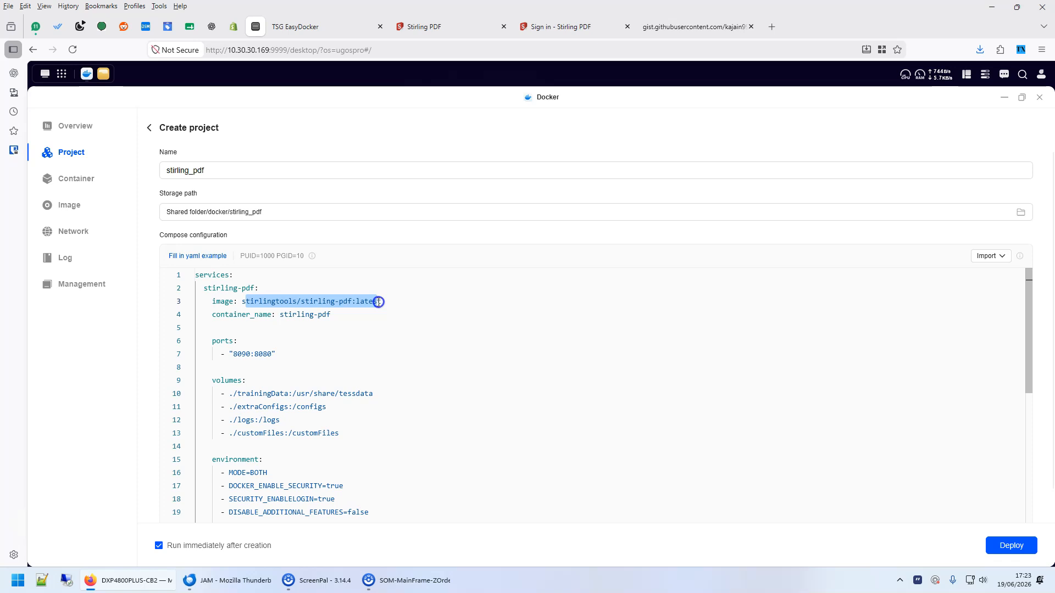
left_click(310, 303)
double_click(351, 299)
left_click_drag(359, 302, 392, 302)
left_click(370, 324)
left_click(233, 353)
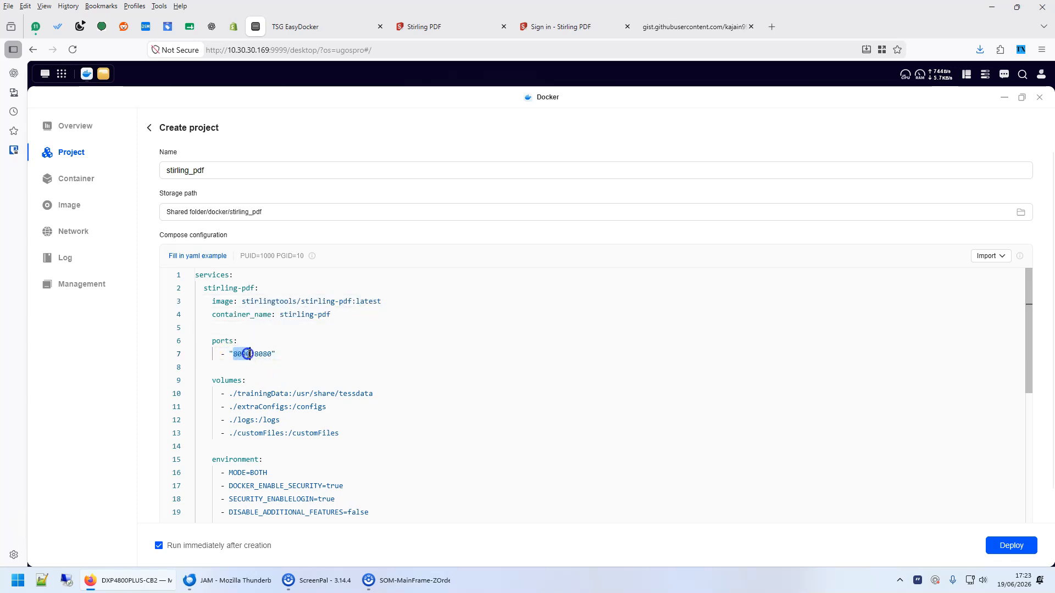
Check the trainingData volume, SECURITY_ENABLELOGIN and SYSTEM_MAXFILESIZE settings, then deploy the stirling_pdf project.
left_click(424, 28)
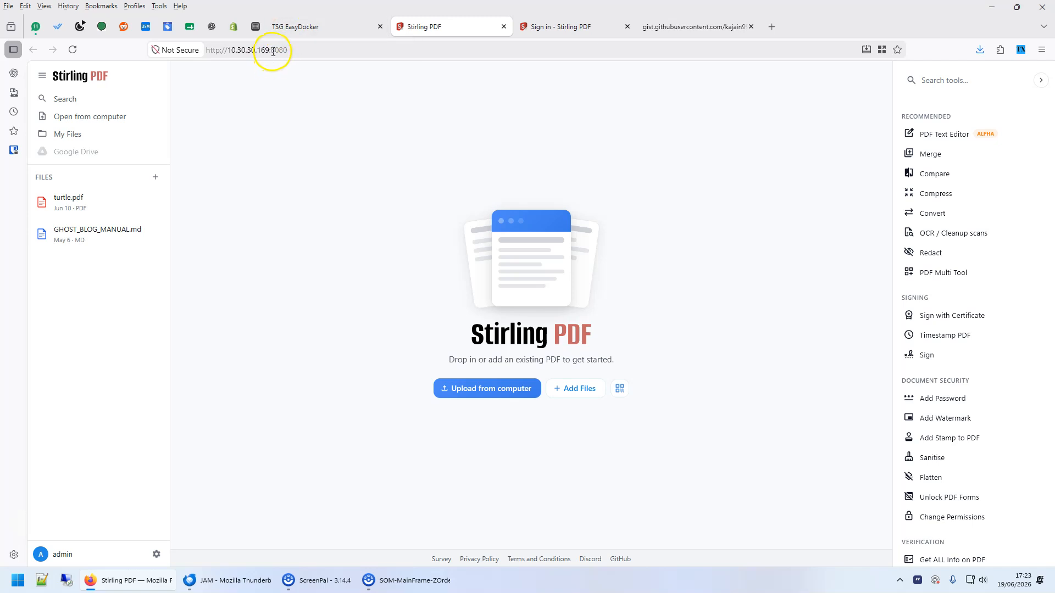
left_click(258, 31)
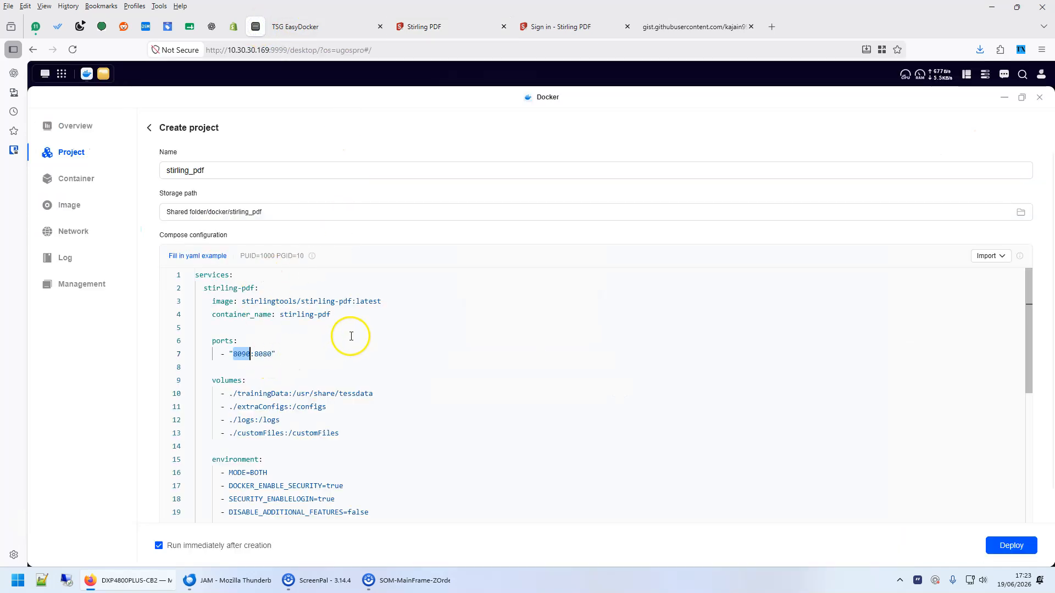
scroll(351, 336, "down", 1)
left_click(229, 337)
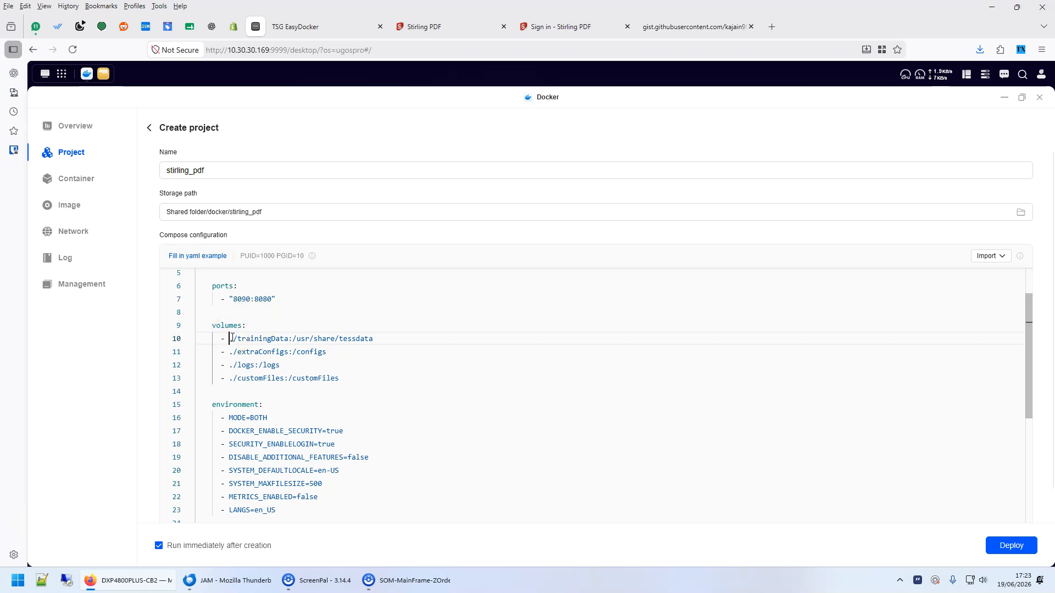
left_click_drag(242, 337, 287, 338)
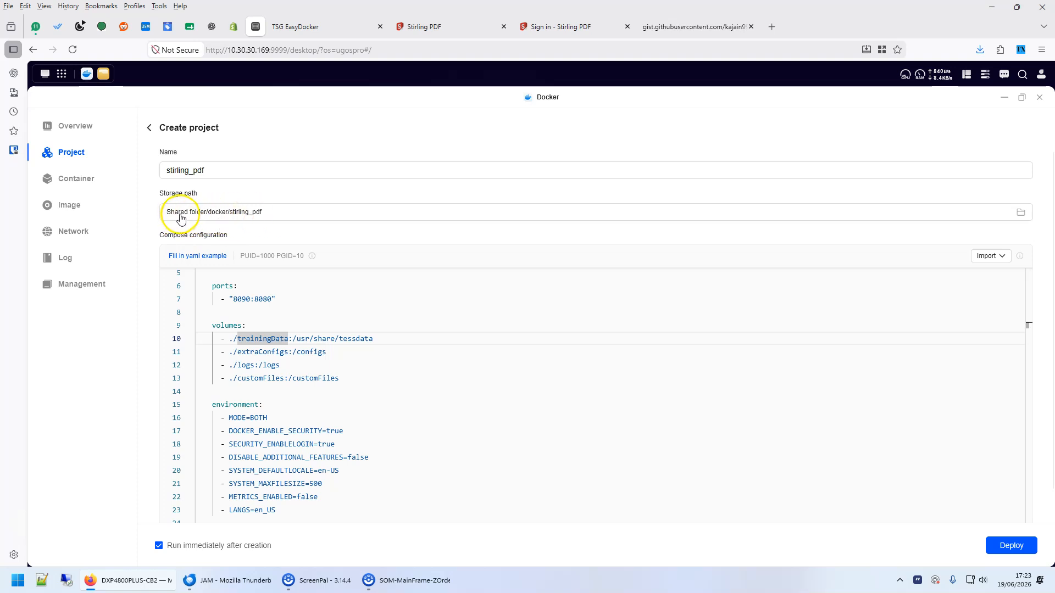
scroll(279, 336, "down", 3)
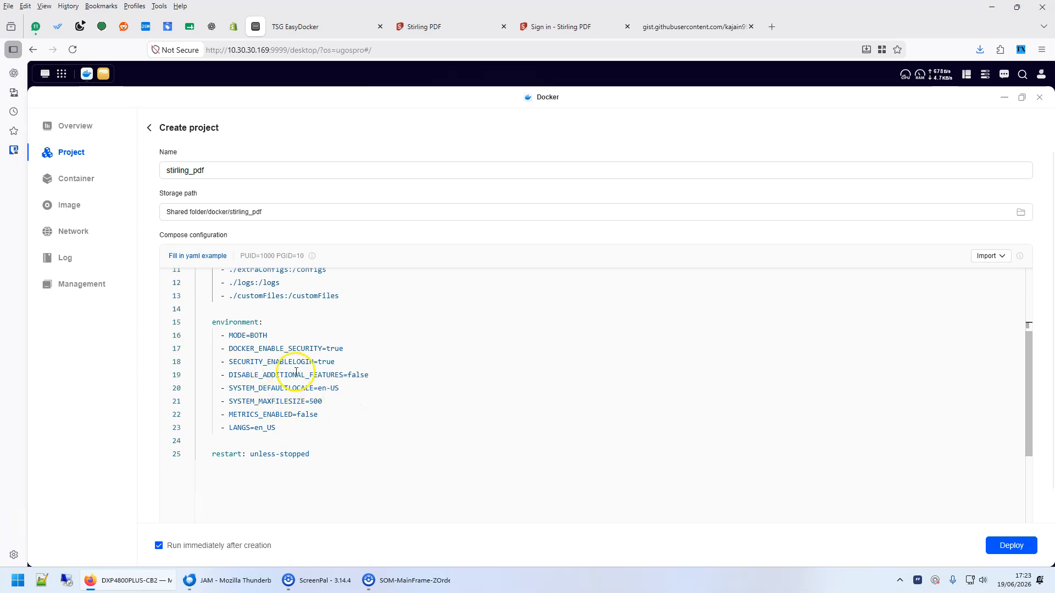
left_click_drag(228, 362, 337, 361)
left_click_drag(231, 403, 288, 401)
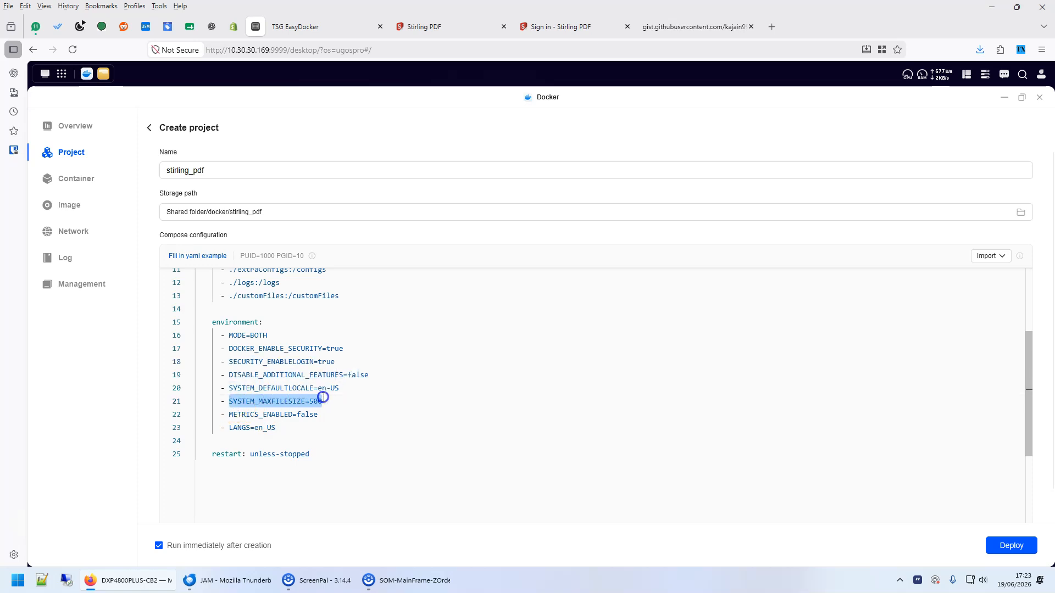
left_click(1011, 545)
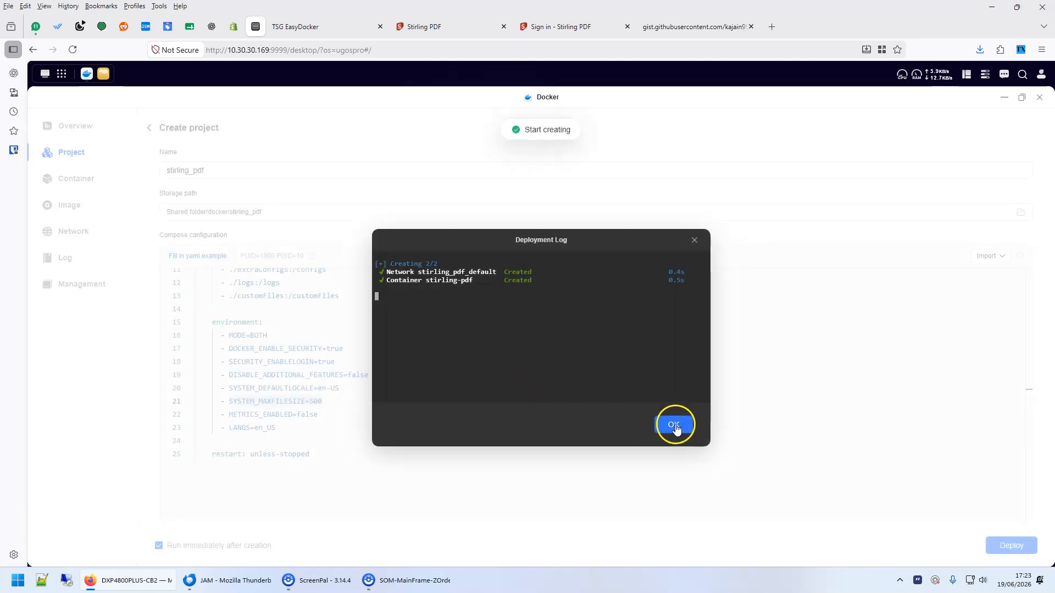
Dismiss the deployment log and show the stirling-pdf container's real-time log from the stirling_pdf project.
left_click(674, 423)
left_click(223, 165)
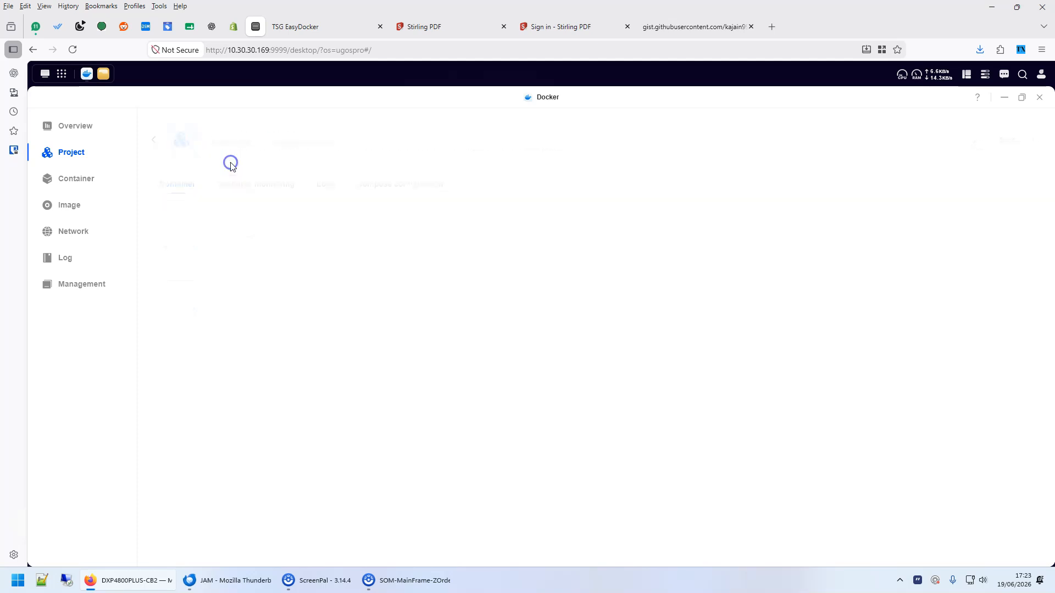
left_click(204, 220)
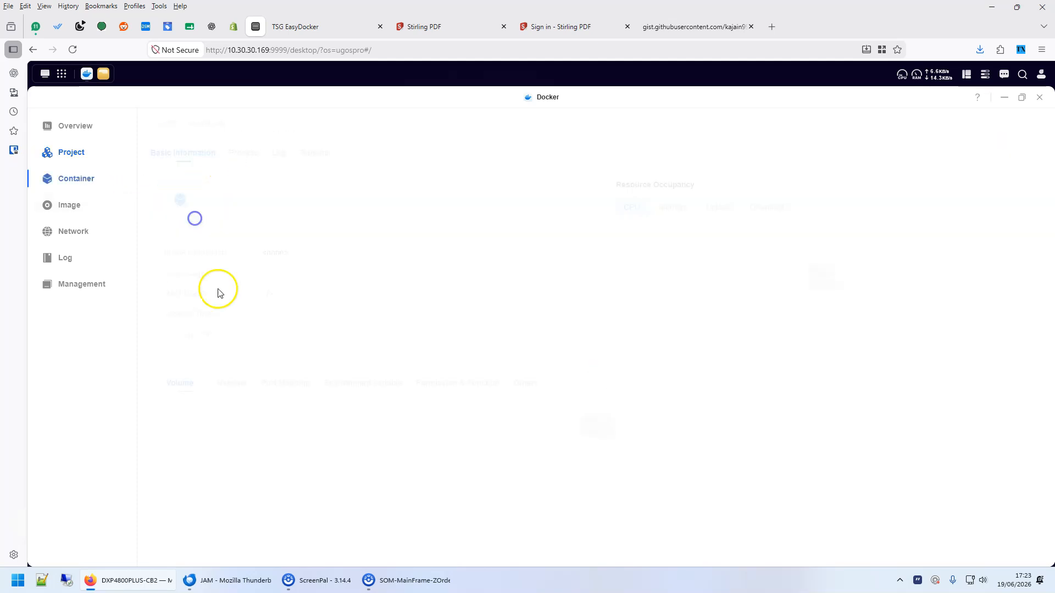
left_click(280, 158)
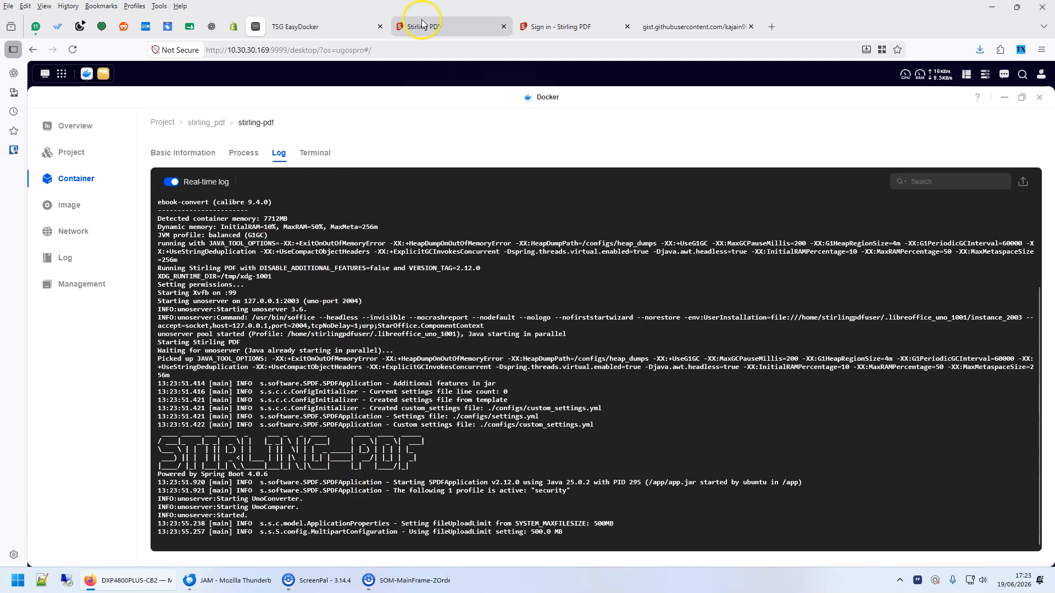
Start a second stirling-pdf install in EasyDocker, generating its compose file despite the duplicate app warning.
left_click(316, 26)
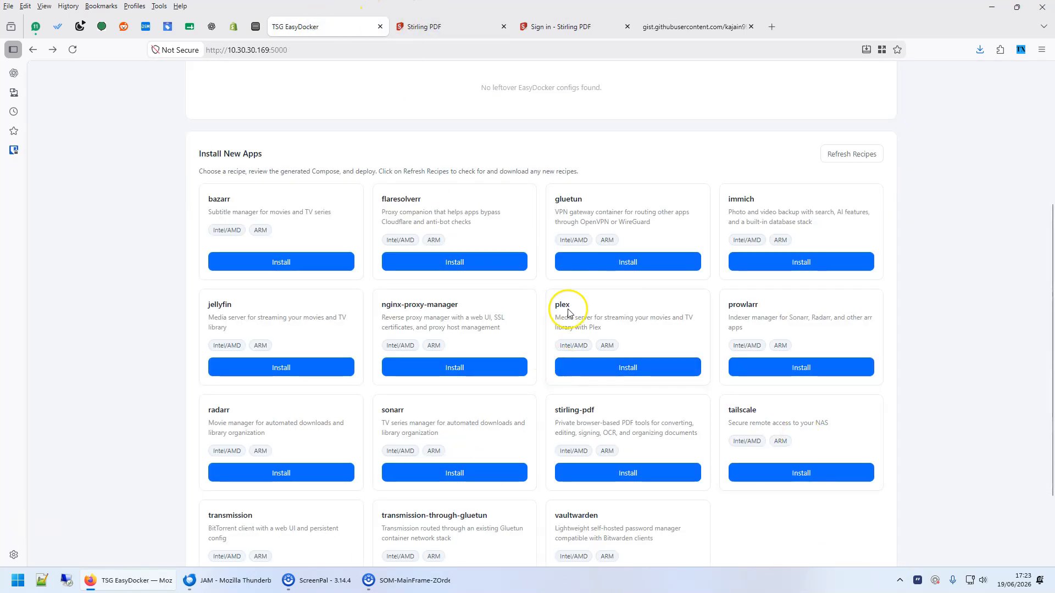
left_click(602, 473)
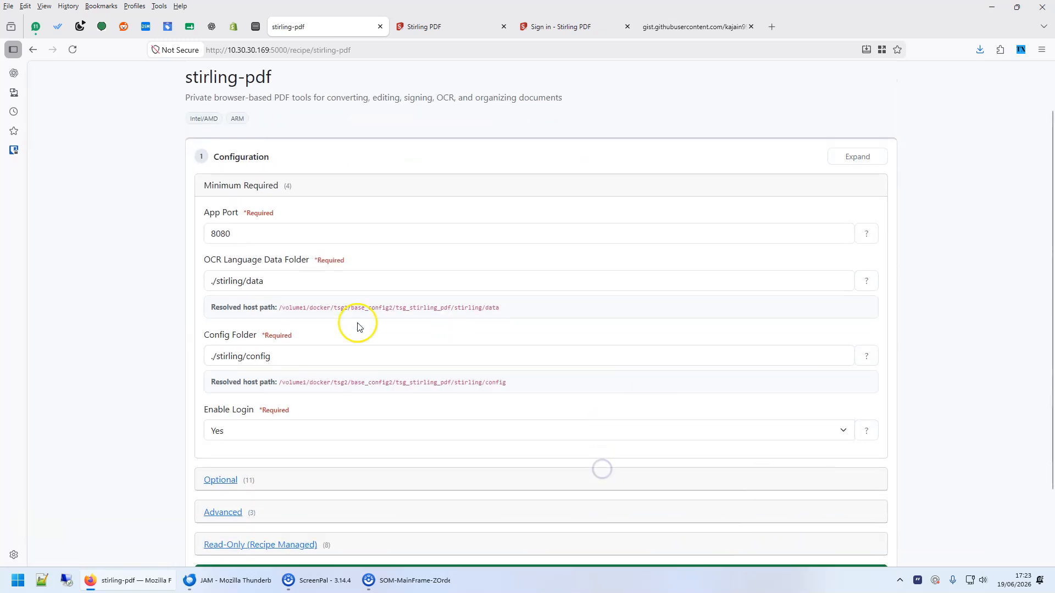
scroll(307, 330, "down", 2)
left_click(547, 492)
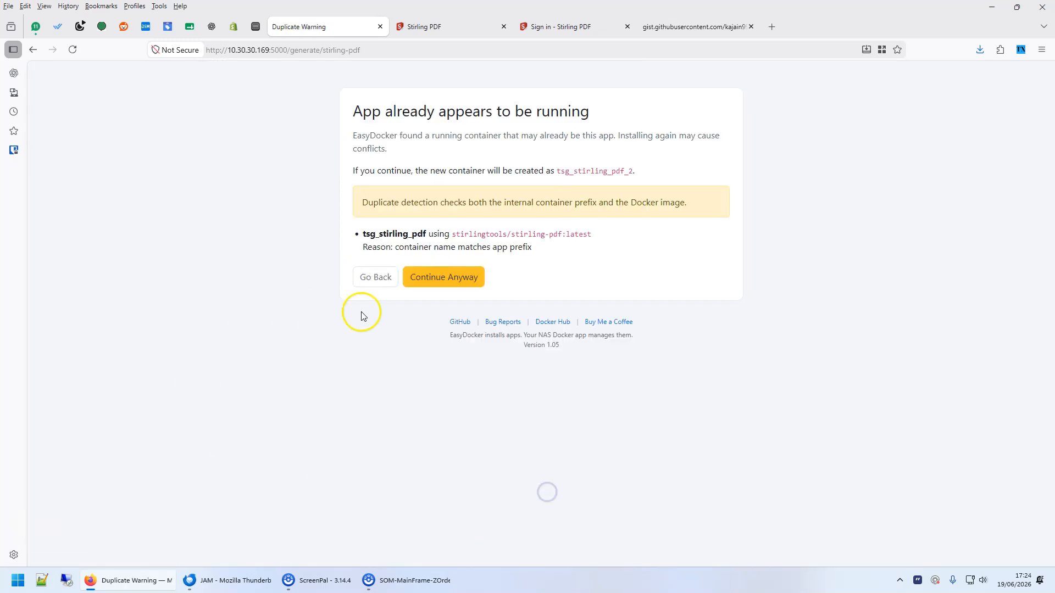
left_click(426, 278)
Select the generated tsg_stirling_pdf_2 compose text on 8080:8080, then return to the container log.
scroll(303, 350, "down", 4)
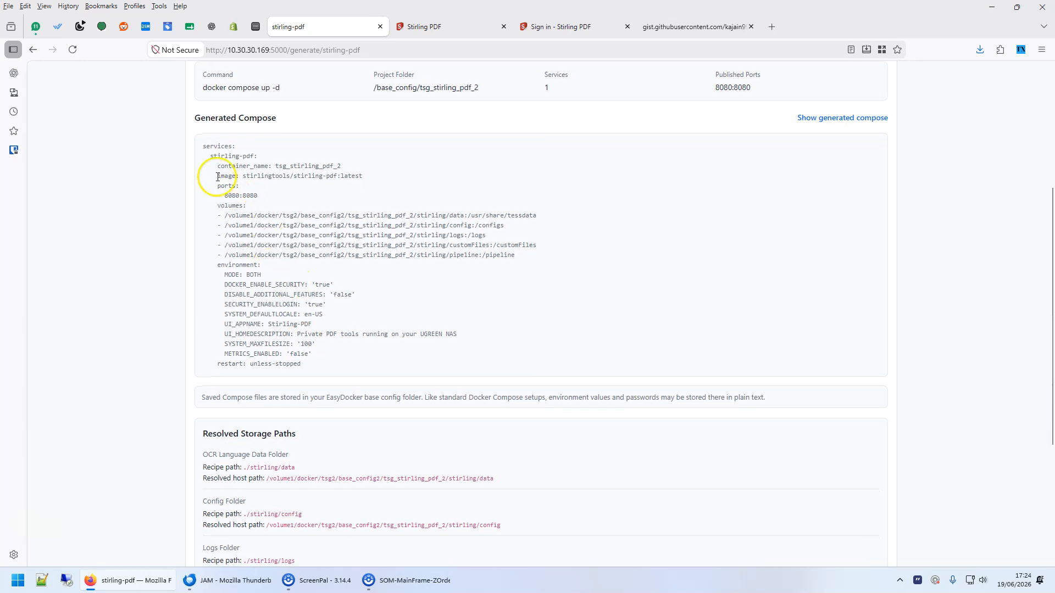
mouse_move(203, 151)
left_mouse_down()
mouse_move(269, 195)
mouse_move(337, 360)
mouse_move(320, 368)
mouse_move(227, 243)
mouse_move(202, 144)
left_mouse_up()
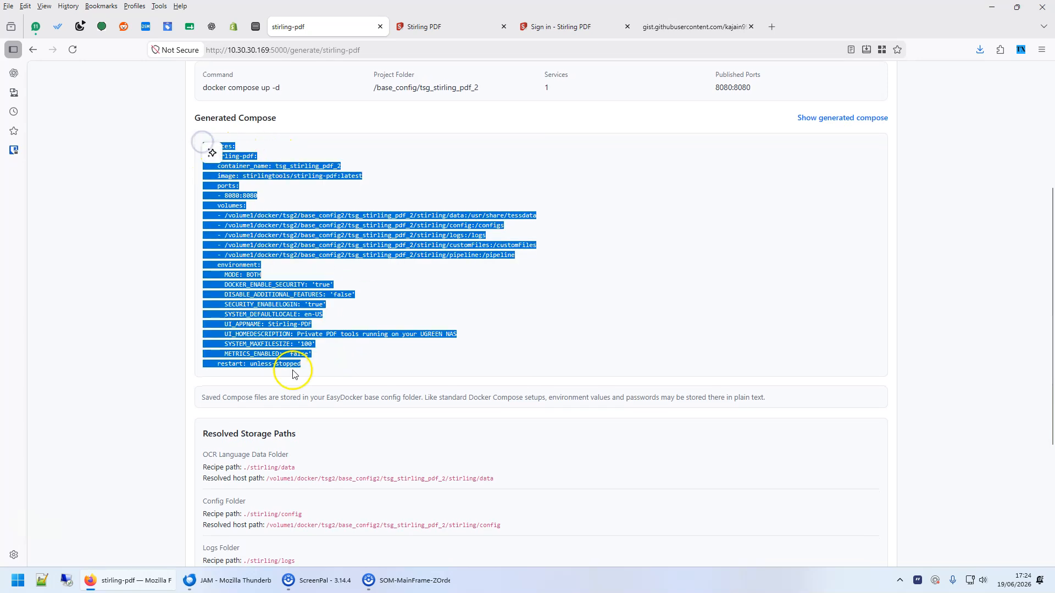
scroll(523, 299, "up", 4)
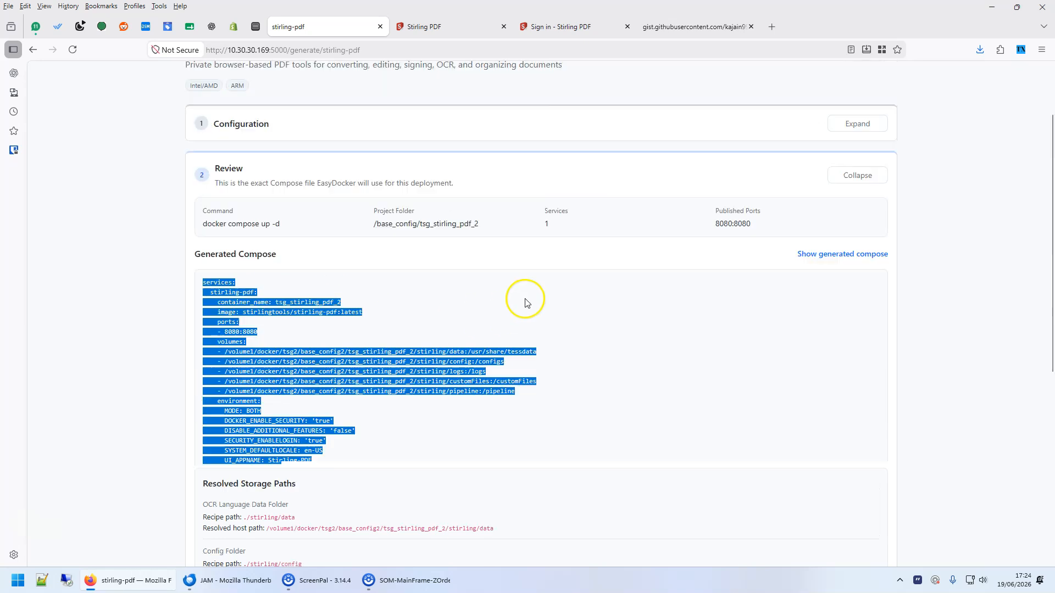
scroll(236, 311, "down", 3)
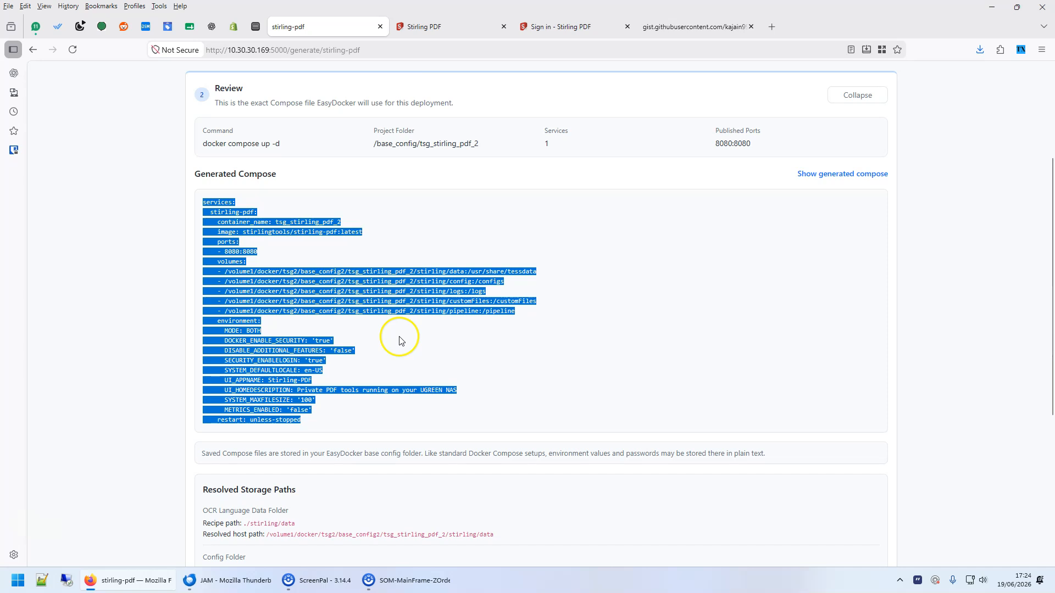
left_click(257, 27)
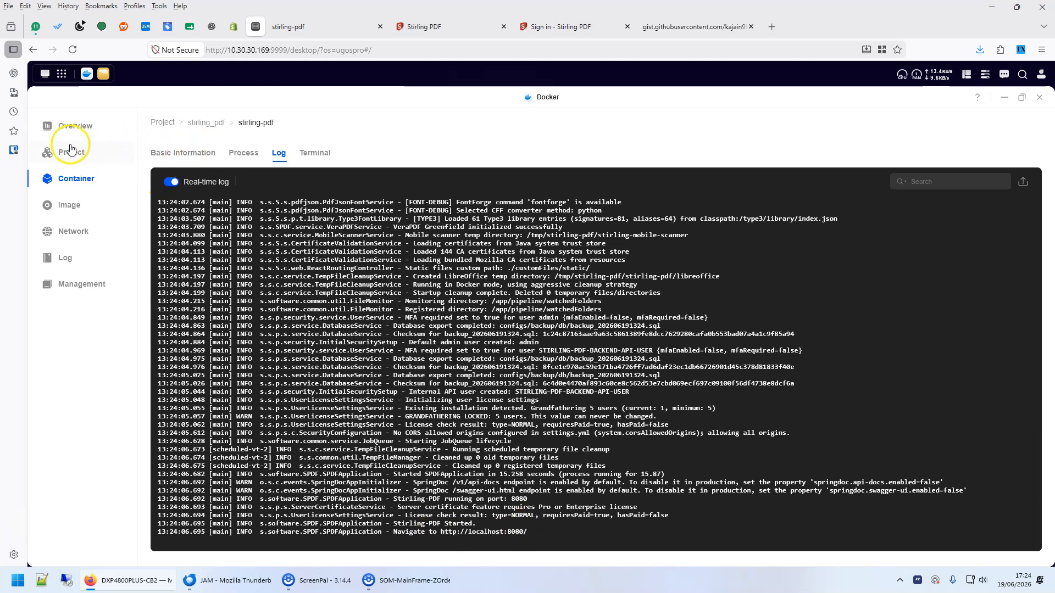
Launch the stirling-pdf container on port 8090, then view the port-8080 Stirling PDF home page.
left_click(72, 177)
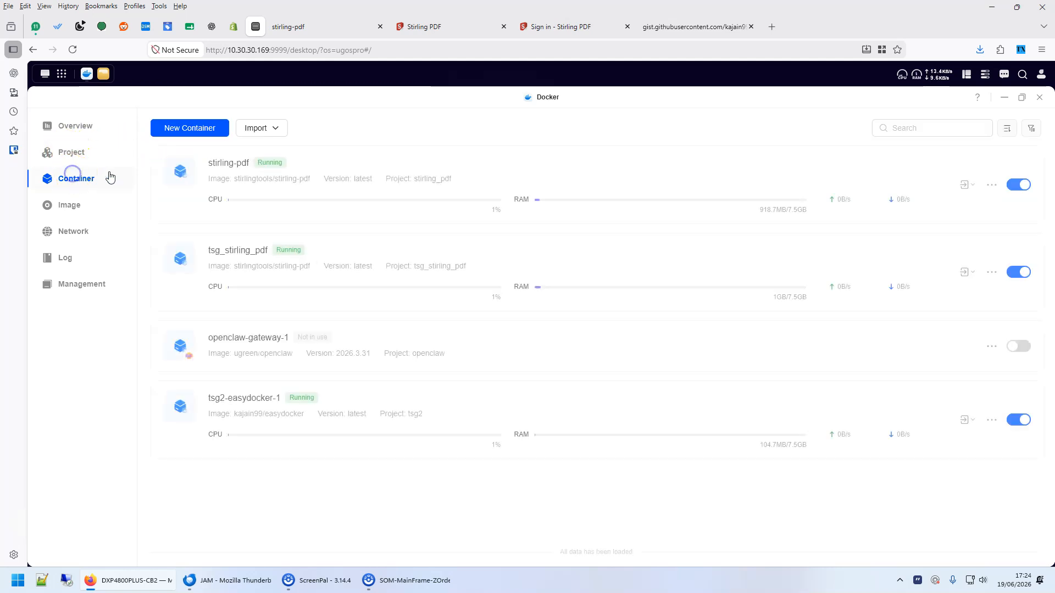
left_click(227, 163)
mouse_move(519, 202)
left_click(529, 227)
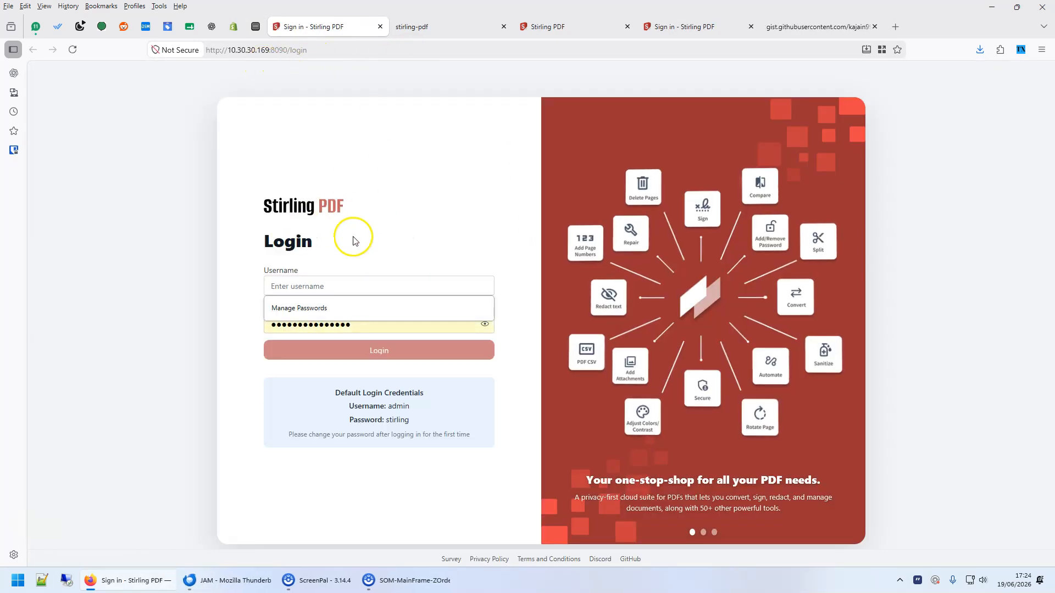
left_click(353, 236)
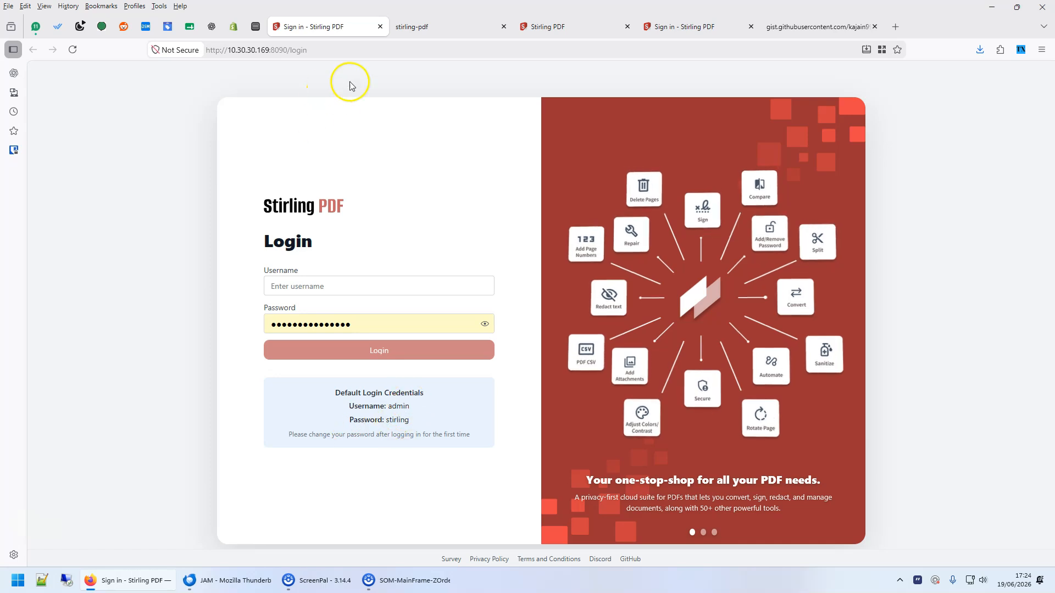
left_click(419, 31)
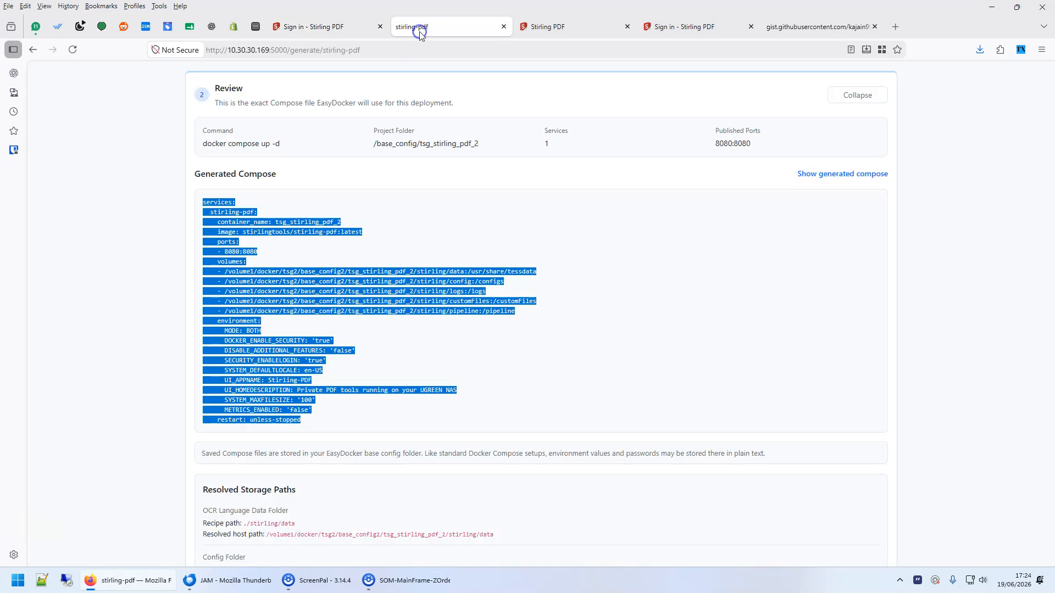
left_click(543, 29)
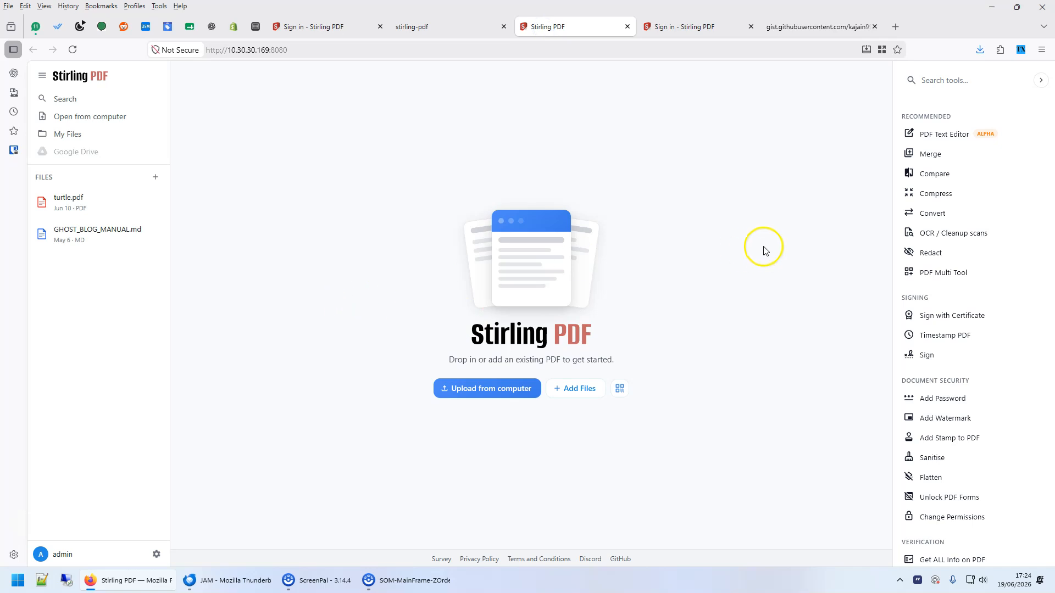